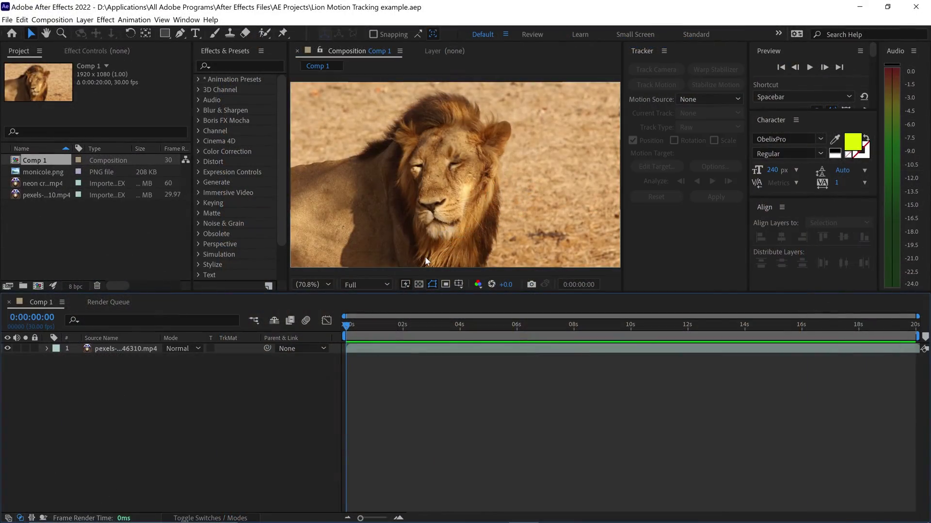
# Show the Tracker panel from the Window menu and select the lion mp4 layer in Comp 1.
pyautogui.click(196, 21)
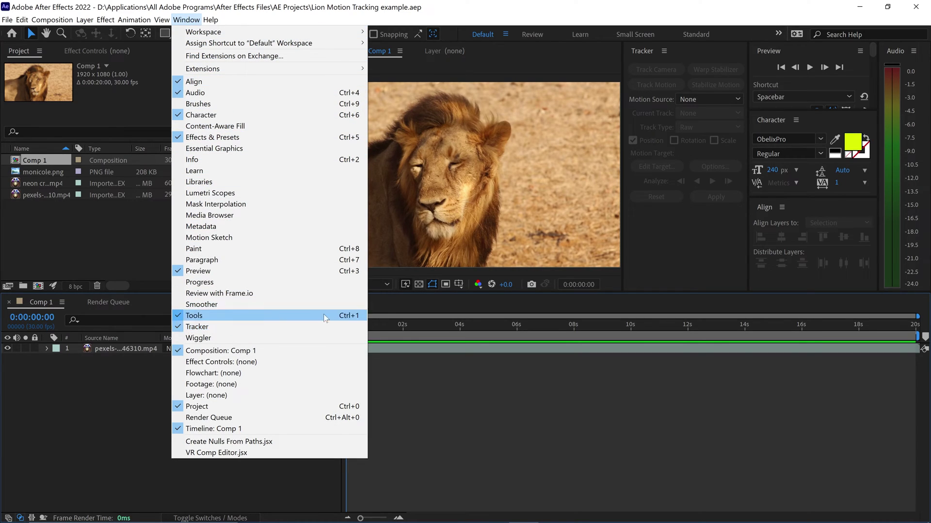
pyautogui.click(652, 241)
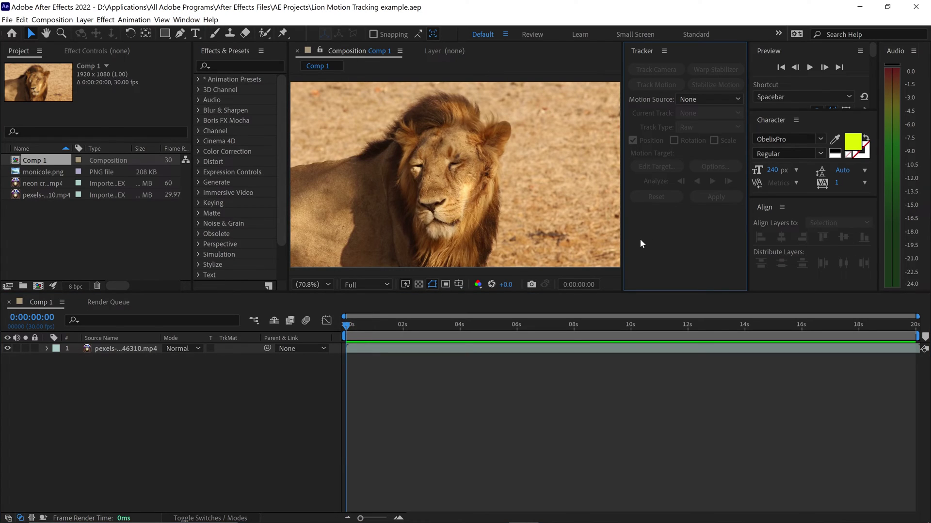
pyautogui.click(151, 350)
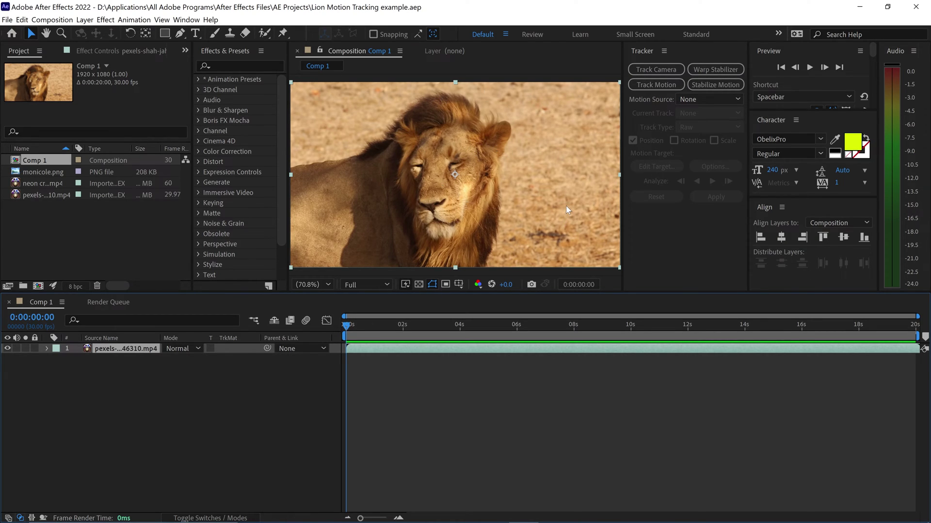
# Start Track Motion on the lion footage and zoom its Layer panel to 200%.
pyautogui.click(672, 86)
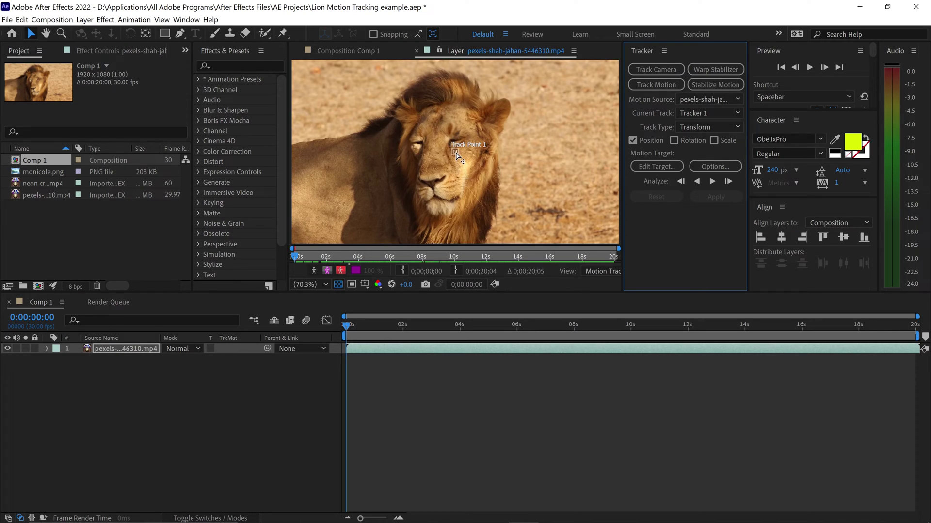
pyautogui.scroll(1, 457, 155)
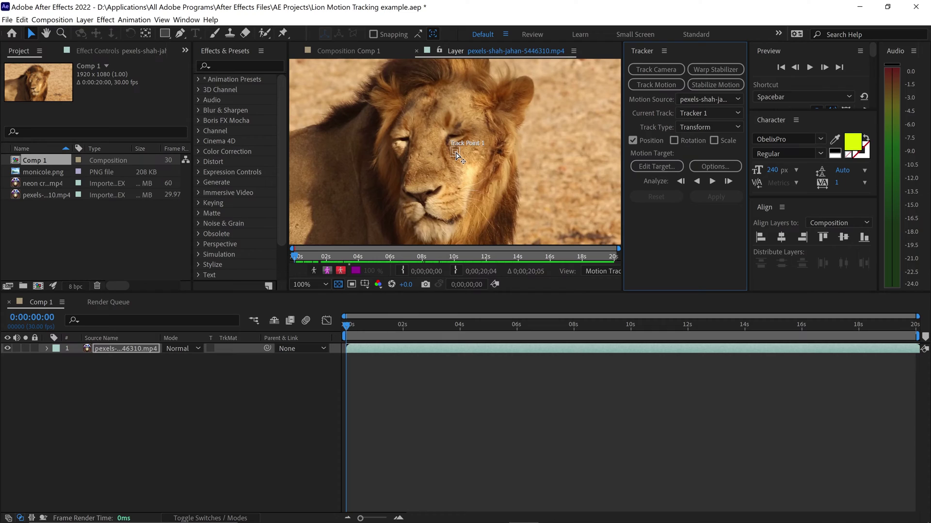
pyautogui.scroll(1, 457, 156)
pyautogui.scroll(-1, 457, 155)
pyautogui.scroll(1, 464, 153)
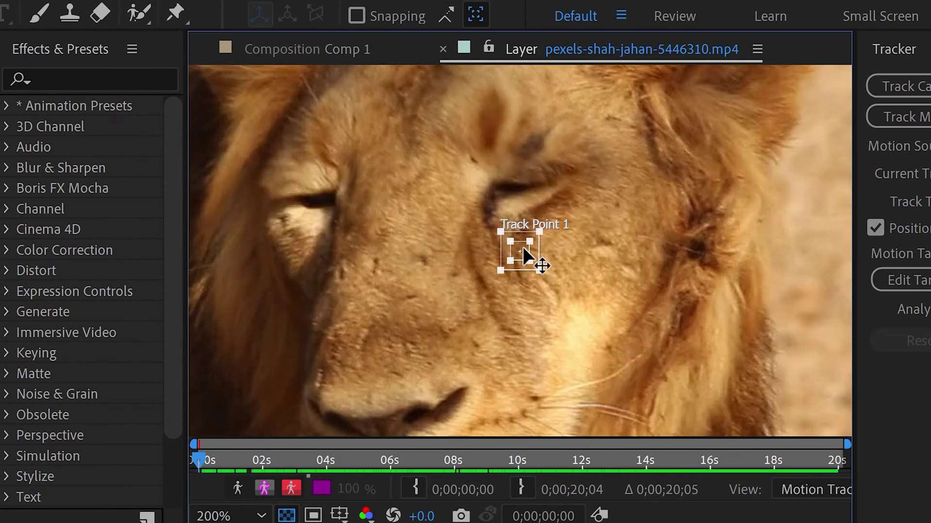
# Move Track Point 1 onto the lion's eye and enlarge its search and feature boxes.
pyautogui.moveTo(523, 247); pyautogui.dragTo(346, 228)
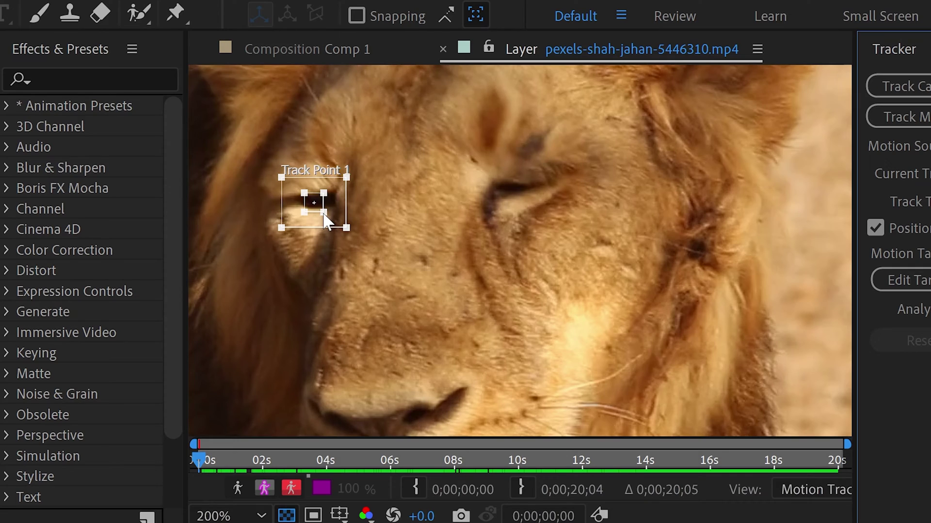
pyautogui.click(347, 177)
pyautogui.moveTo(347, 176); pyautogui.dragTo(351, 175)
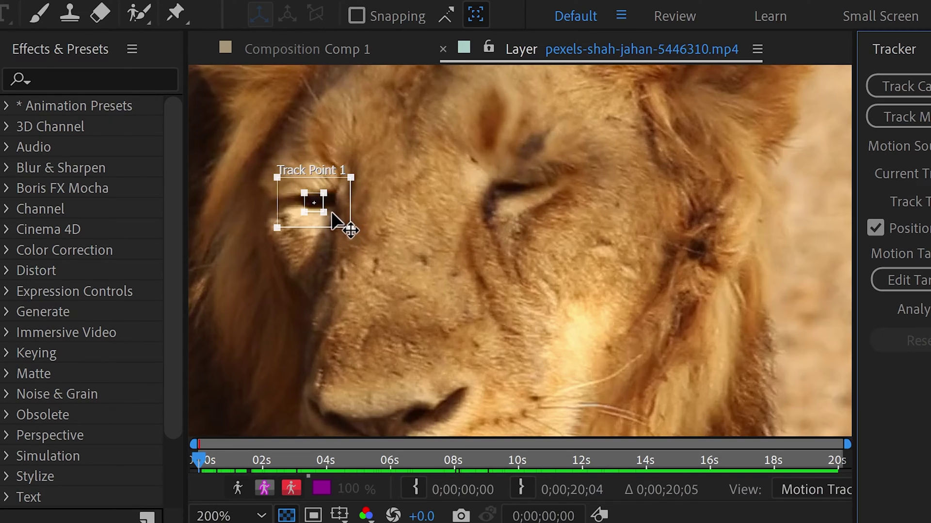
pyautogui.moveTo(324, 213); pyautogui.dragTo(355, 228)
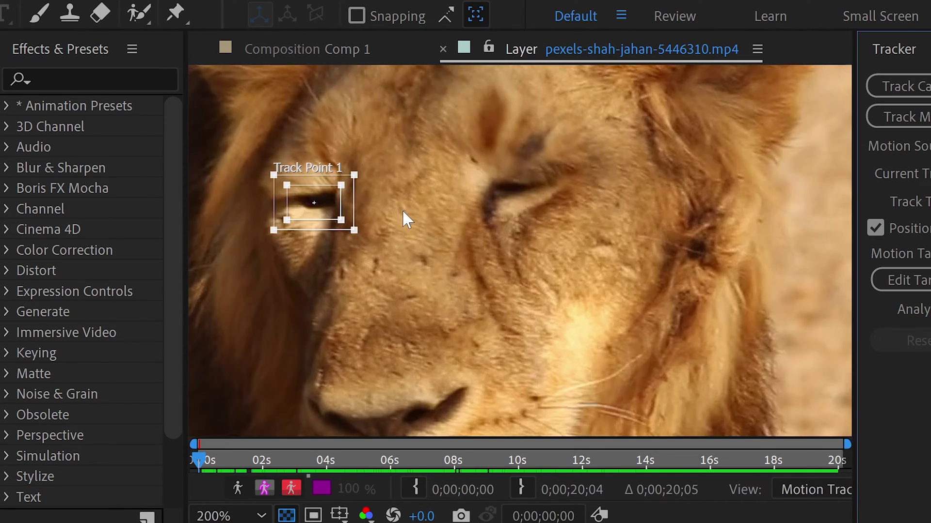
# Analyze the eye track forward to about 1:10, then scrub back to 0:00:00:21 at 200%.
pyautogui.press(',')
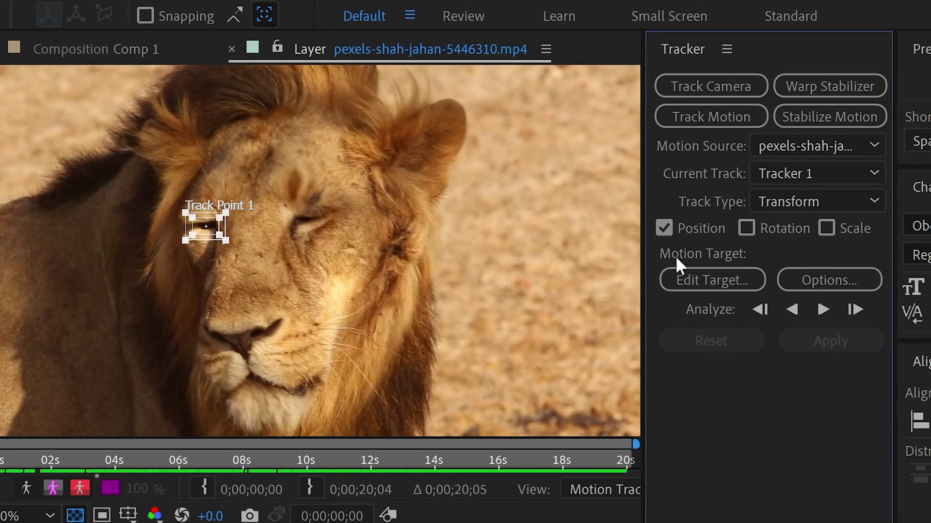
pyautogui.click(823, 310)
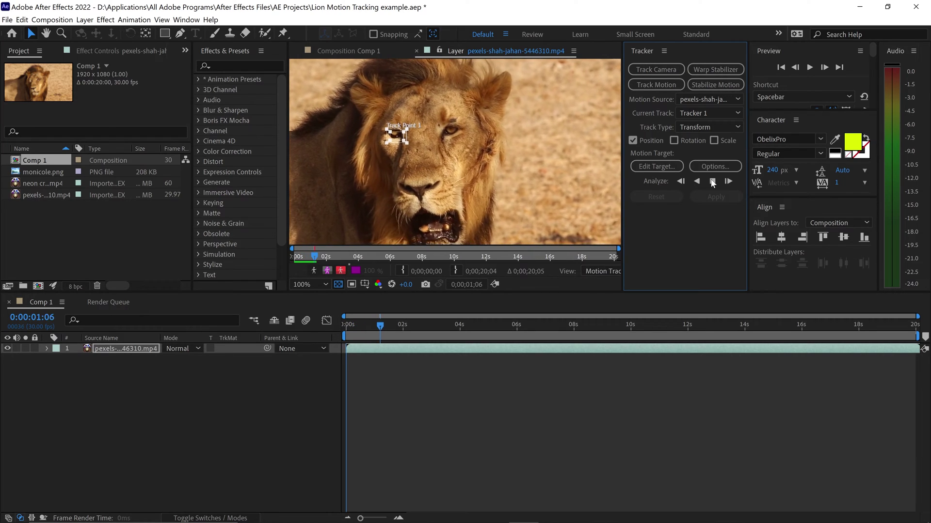
pyautogui.click(712, 181)
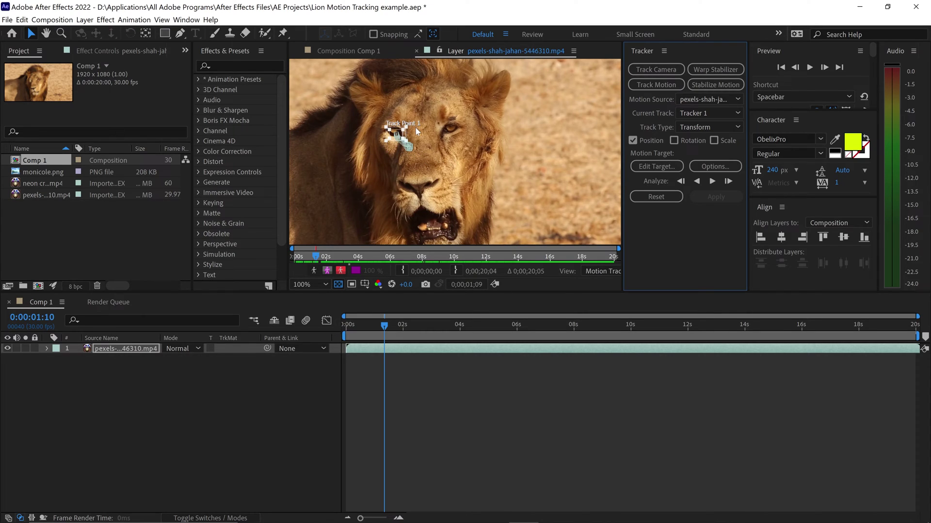
pyautogui.scroll(1, 391, 132)
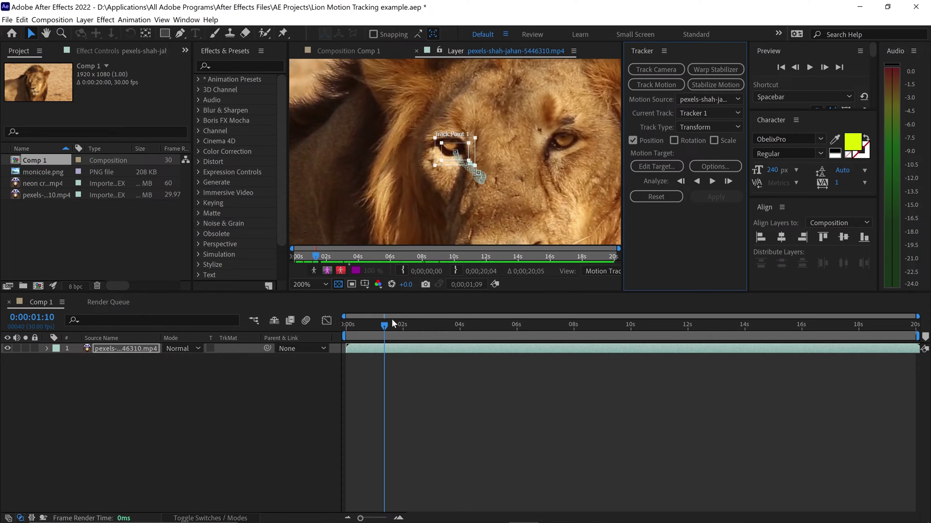
pyautogui.moveTo(386, 325); pyautogui.dragTo(367, 327)
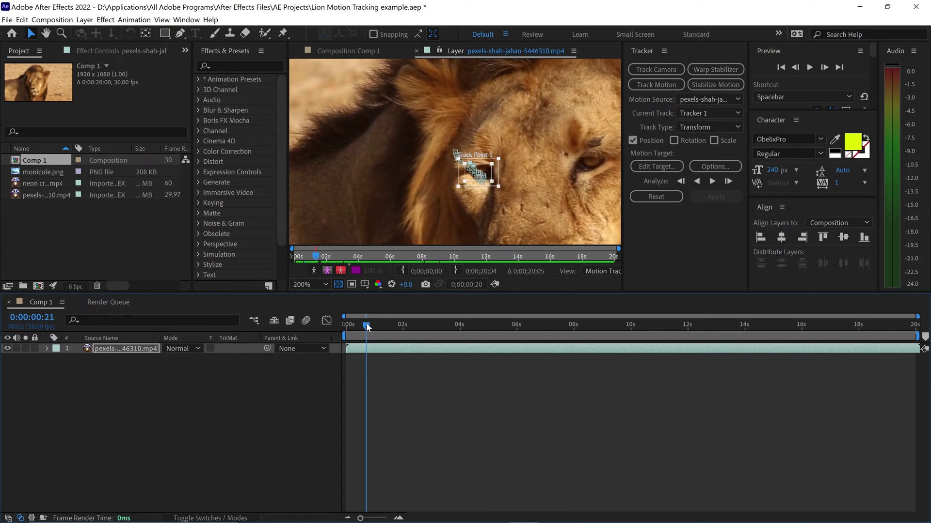
# At 400% zoom, drag Track Point 1 back onto the eye and briefly re-track.
pyautogui.scroll(2, 489, 166)
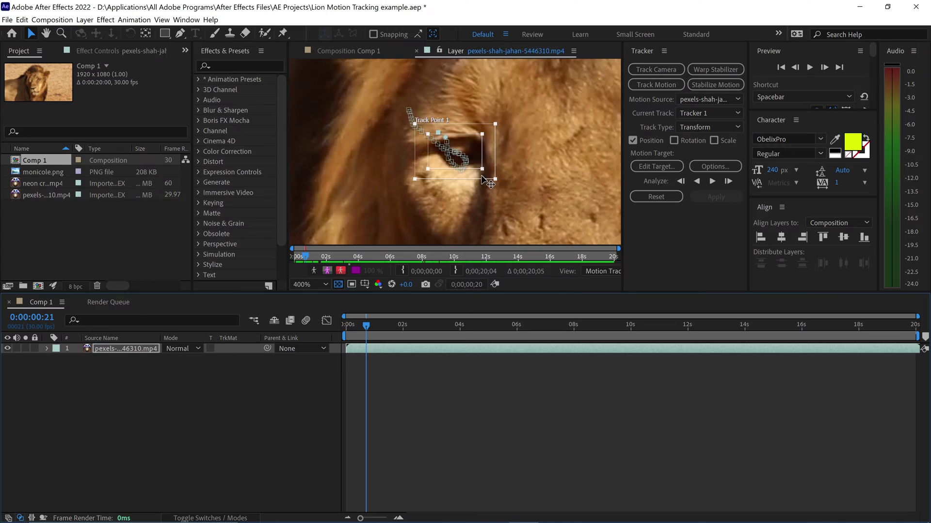
pyautogui.click(473, 158)
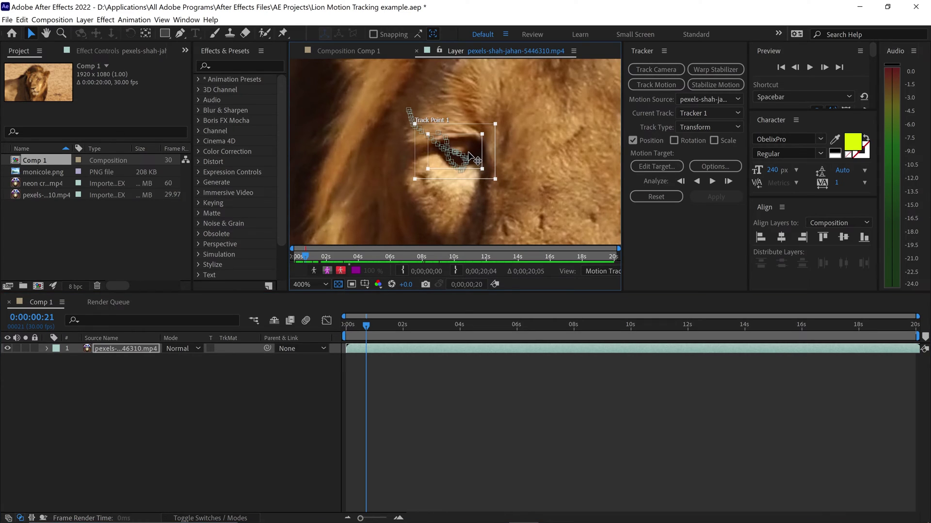
pyautogui.moveTo(468, 152); pyautogui.dragTo(474, 149)
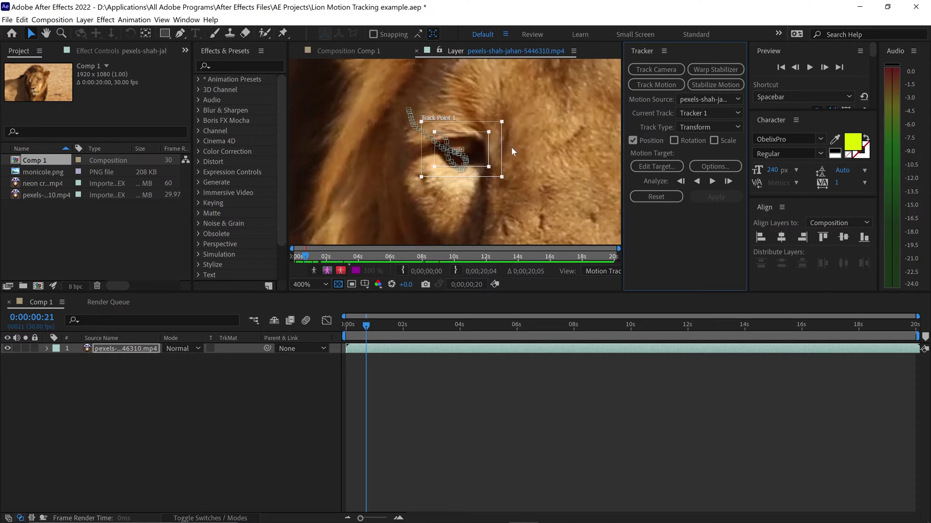
pyautogui.click(715, 181)
pyautogui.click(714, 181)
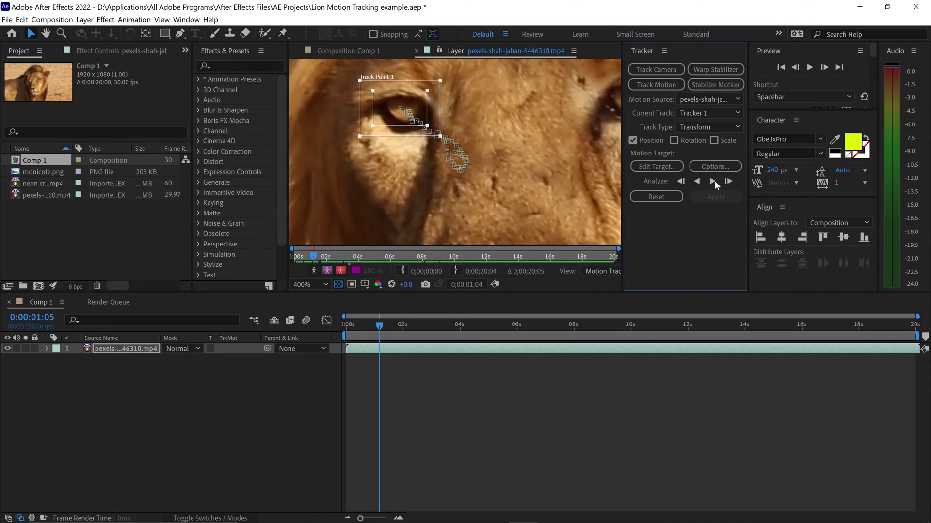
# Nudge the track point right and down onto the eye, then track forward to about 8 seconds.
pyautogui.click(412, 104)
pyautogui.press('Right')
pyautogui.press('Right')
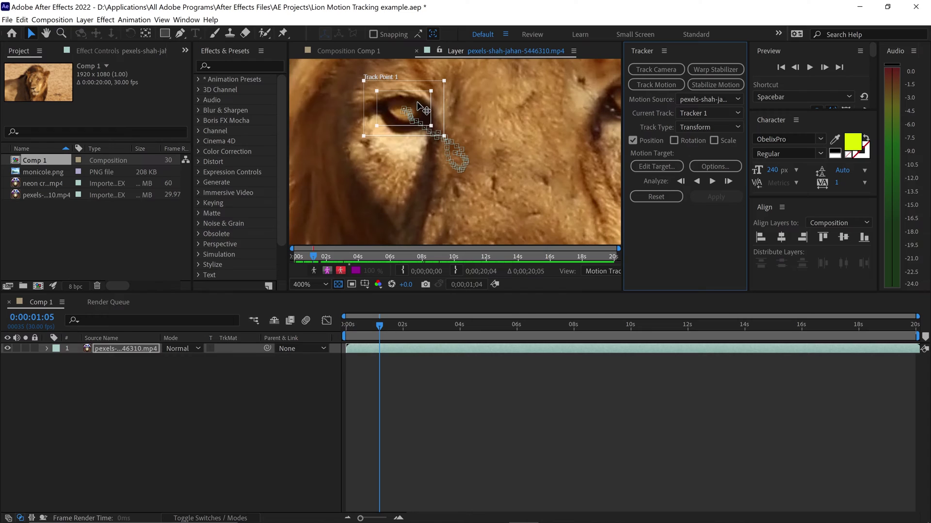
pyautogui.press('Right')
pyautogui.press('Down')
pyautogui.press(',')
pyautogui.press(',')
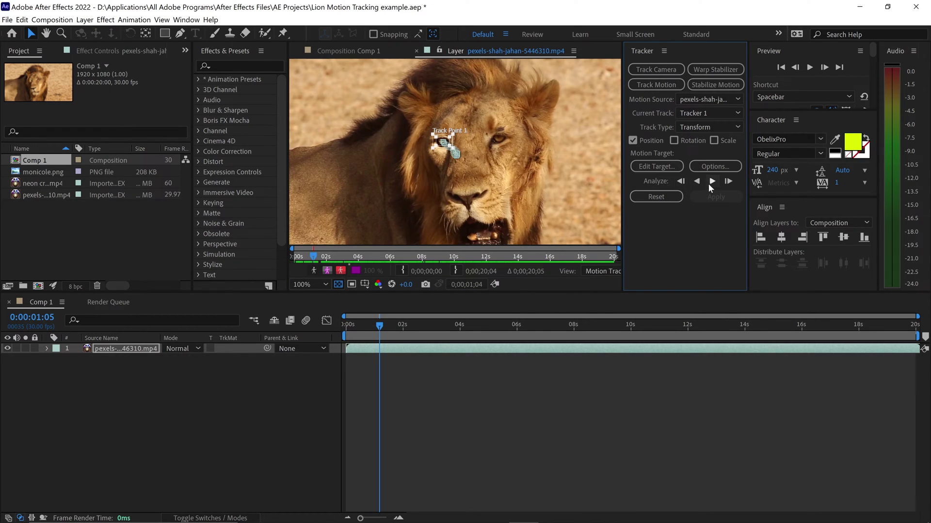
pyautogui.click(709, 182)
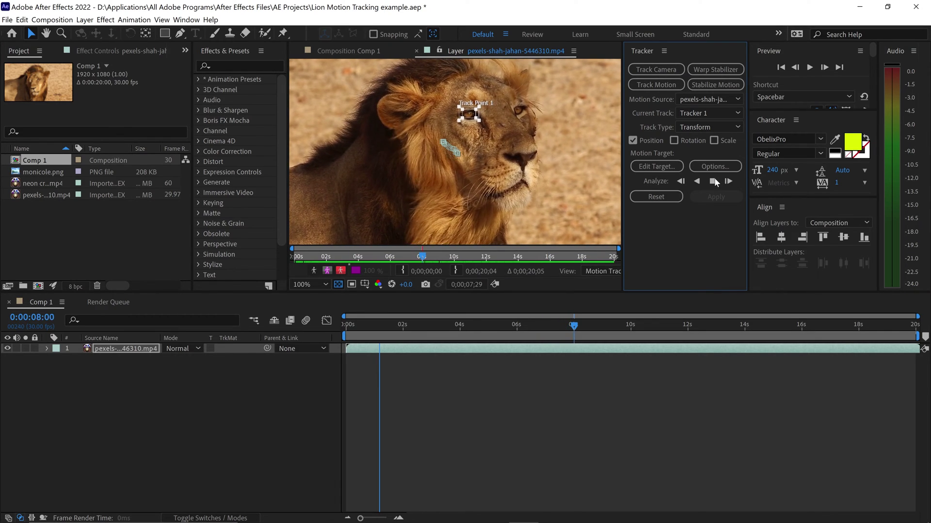
# Track forward to about 17:16, re-analyze one frame backward, and scrub back to 0:00:17:08.
pyautogui.click(713, 181)
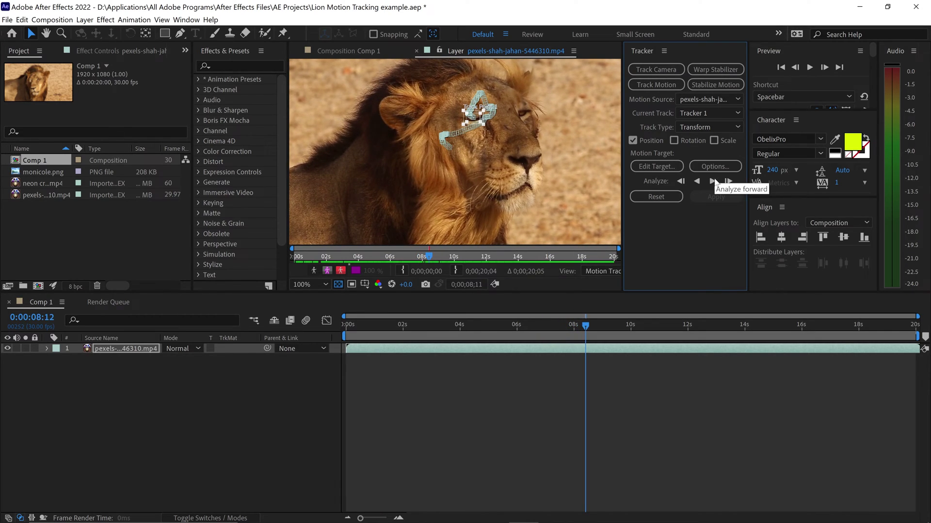
pyautogui.click(712, 181)
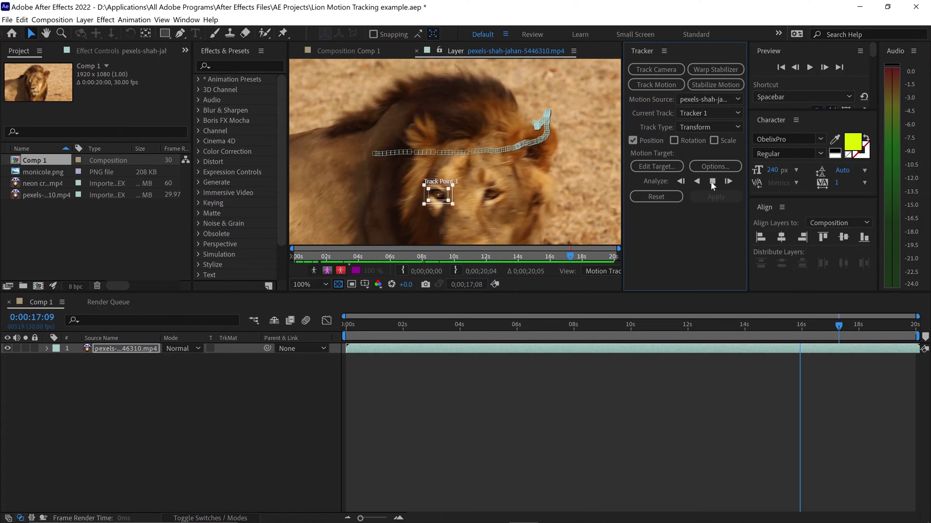
pyautogui.click(712, 182)
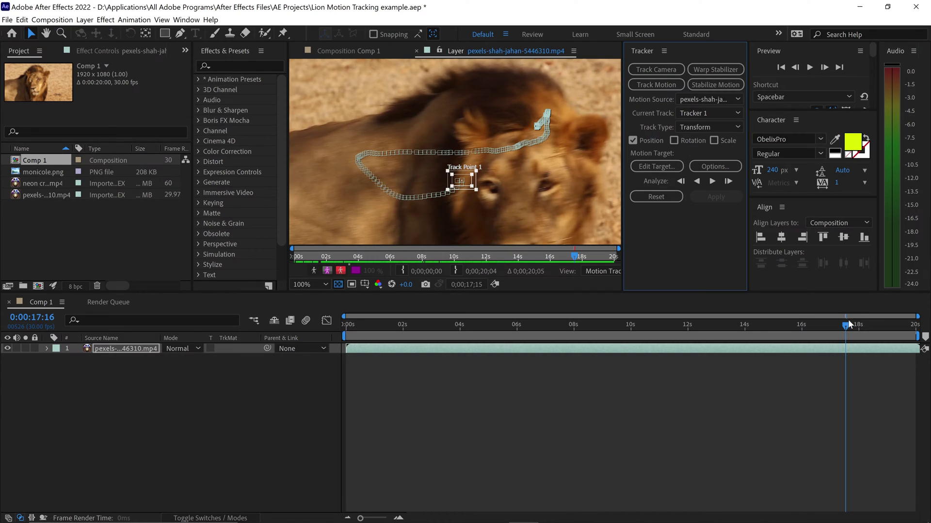
pyautogui.moveTo(848, 323); pyautogui.dragTo(846, 325)
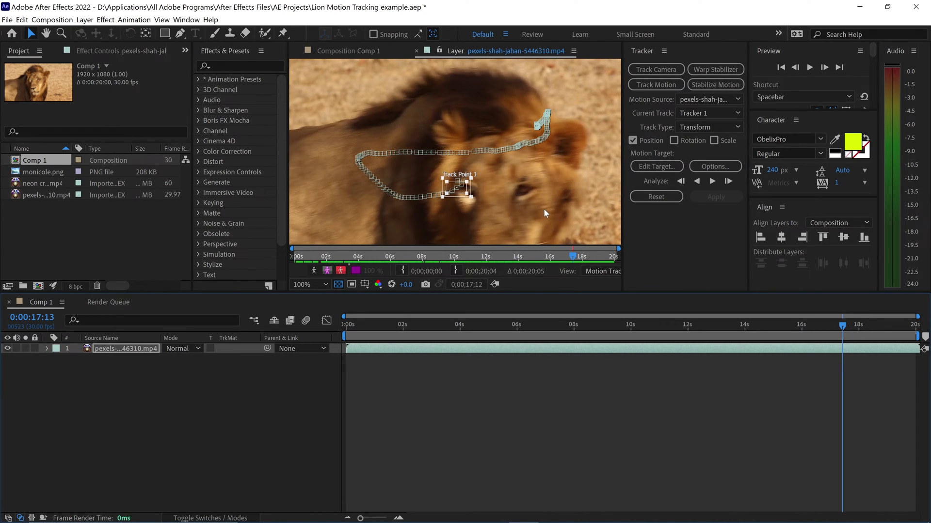
pyautogui.scroll(1, 484, 185)
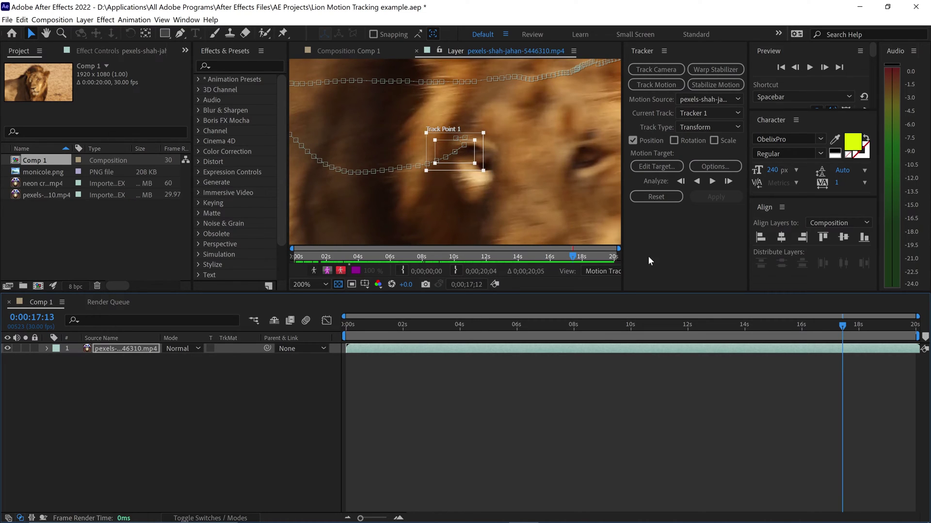
pyautogui.click(681, 180)
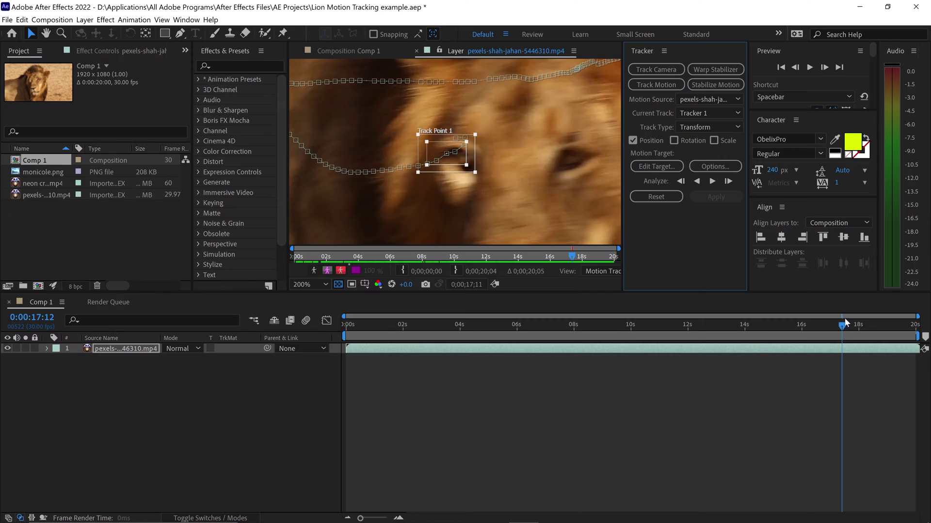
pyautogui.moveTo(842, 326); pyautogui.dragTo(836, 326)
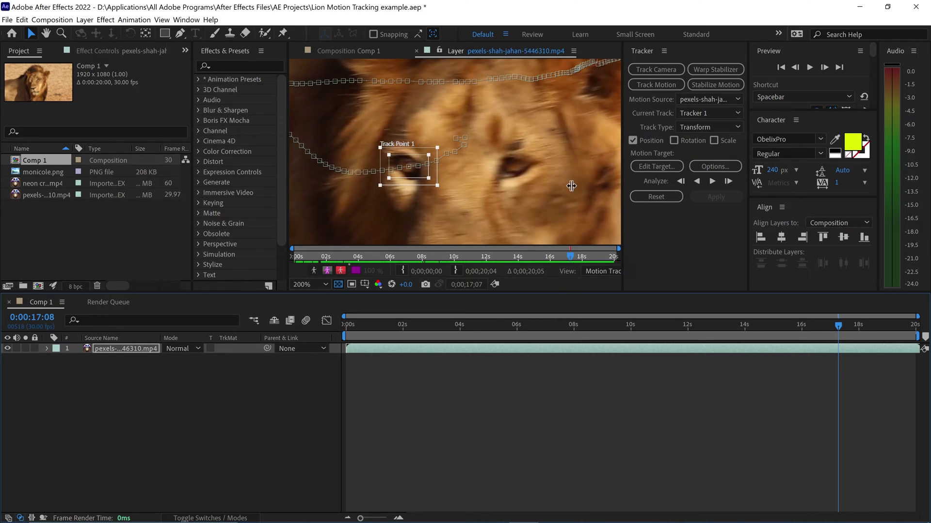
# Track the eye frame by frame, re-centring Track Point 1 on the eye where it slips.
pyautogui.click(729, 181)
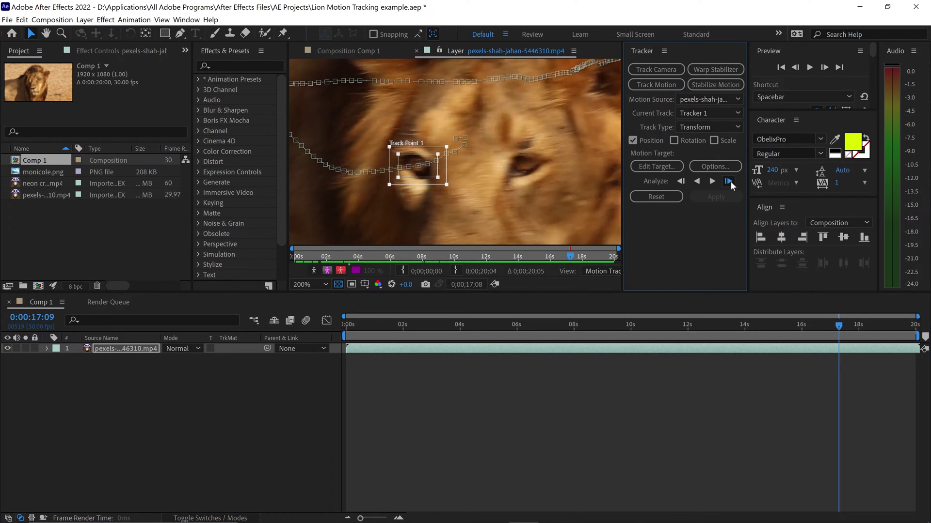
pyautogui.click(728, 181)
pyautogui.click(731, 182)
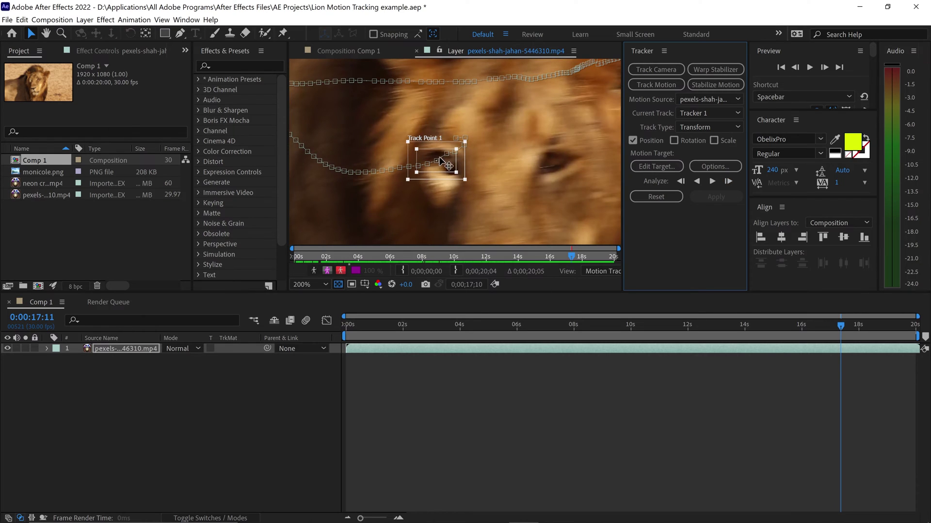
pyautogui.moveTo(441, 163); pyautogui.dragTo(505, 159)
pyautogui.click(729, 181)
pyautogui.click(729, 181)
pyautogui.click(728, 181)
pyautogui.click(729, 181)
pyautogui.click(728, 181)
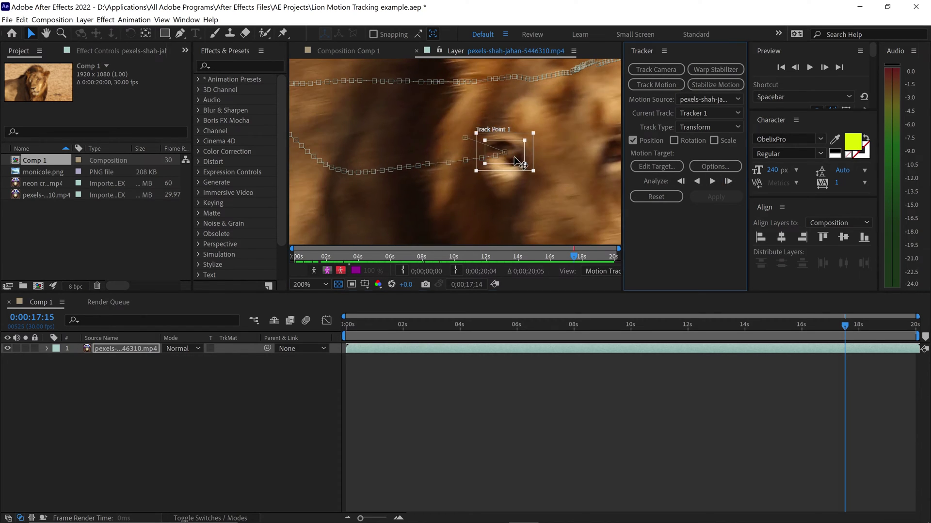
# Correct the point again at 100%, then Analyze Forward at 200% to about 0:00:18:27.
pyautogui.press(',')
pyautogui.click(728, 181)
pyautogui.click(728, 182)
pyautogui.click(728, 181)
pyautogui.click(728, 182)
pyautogui.click(729, 181)
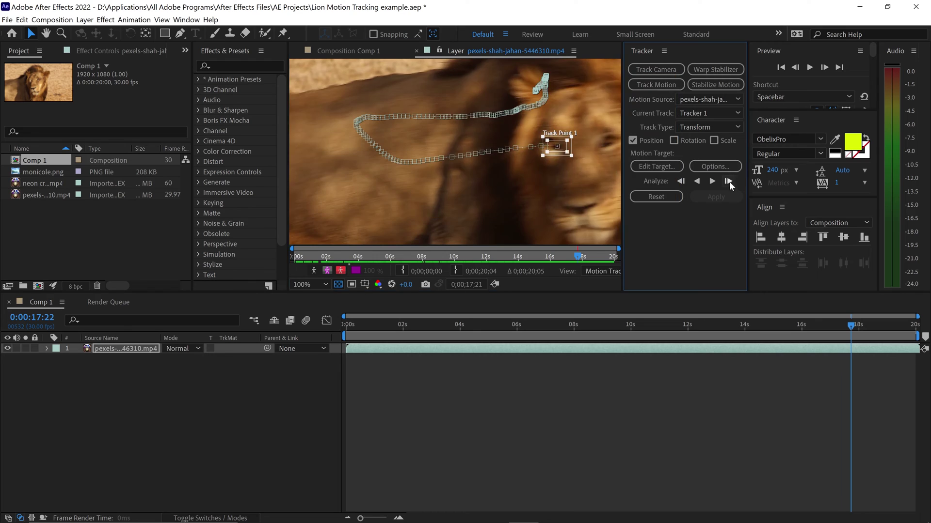
pyautogui.moveTo(557, 146); pyautogui.dragTo(468, 141)
pyautogui.press('pagedown')
pyautogui.press('pagedown')
pyautogui.press('pagedown')
pyautogui.press('pagedown')
pyautogui.press('pagedown')
pyautogui.press('pagedown')
pyautogui.press('pagedown')
pyautogui.press('pagedown')
pyautogui.press('pagedown')
pyautogui.press('.')
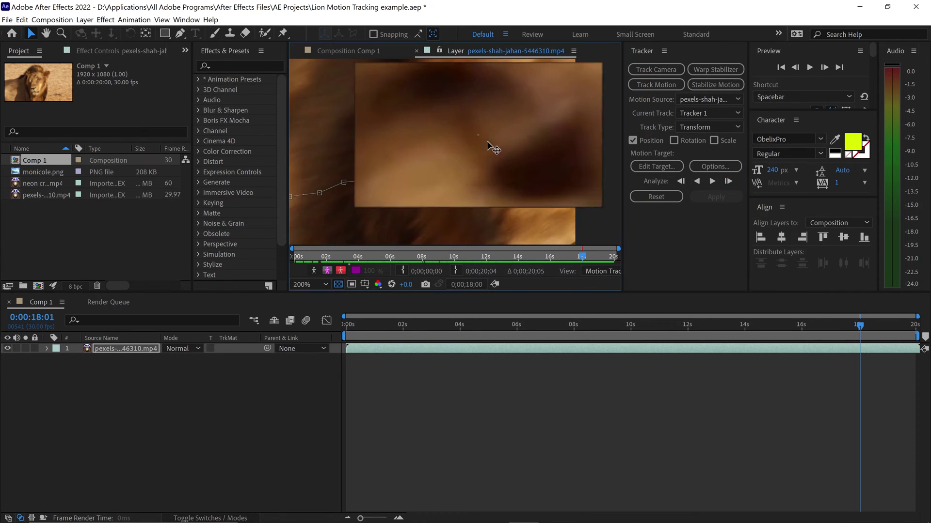
pyautogui.click(712, 181)
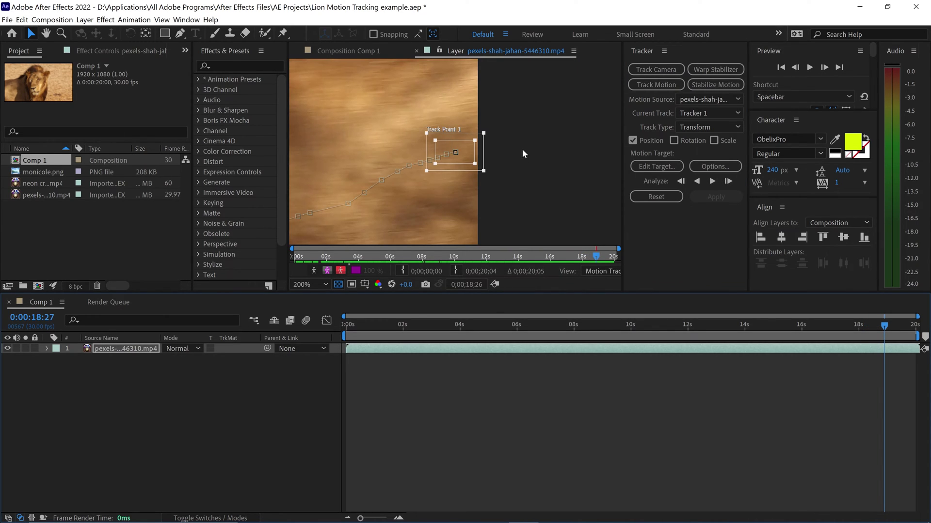
pyautogui.press(',')
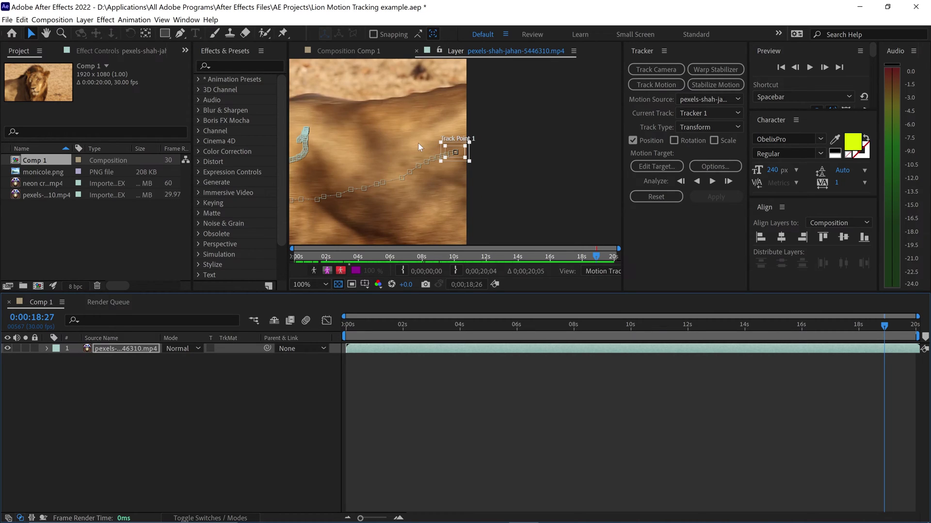
pyautogui.press(',')
pyautogui.press(',')
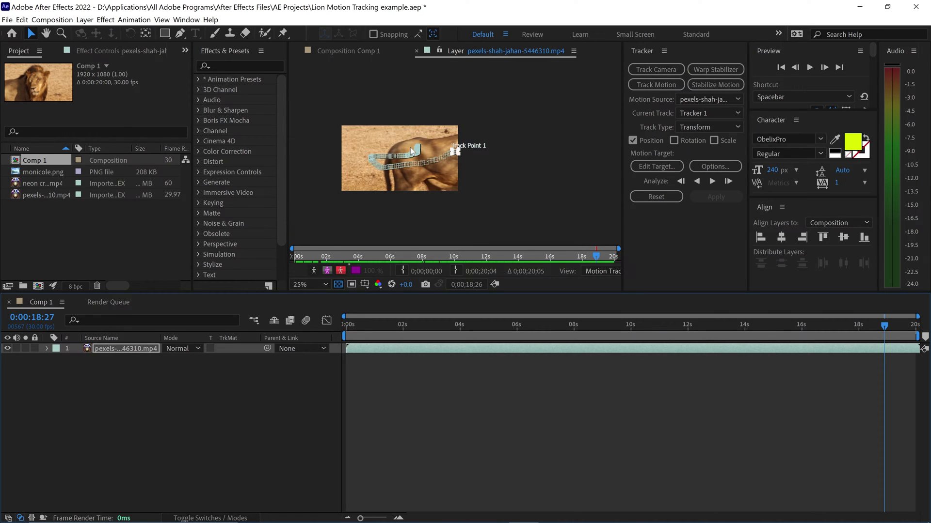
pyautogui.press('.')
# Fit the Layer panel to the frame, scrub back through the track, and jump to 0:00:00:00.
pyautogui.click(315, 286)
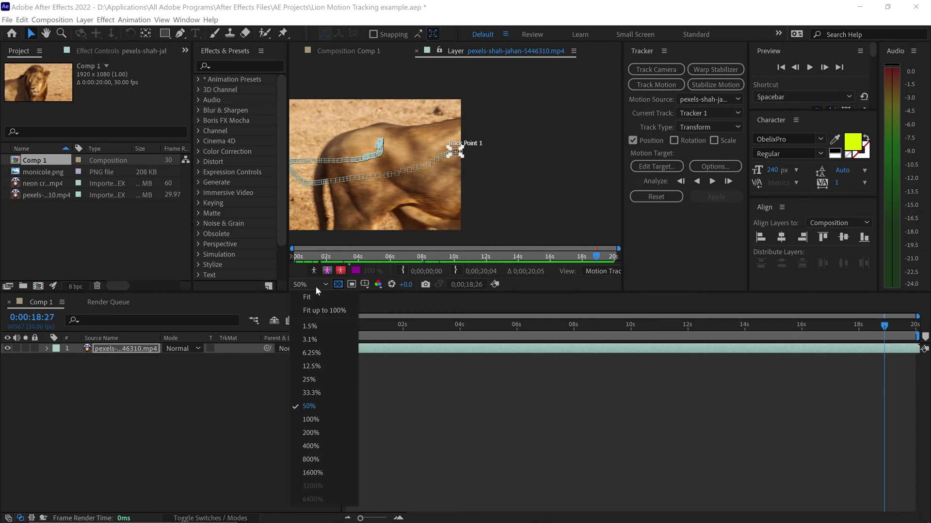
pyautogui.click(325, 311)
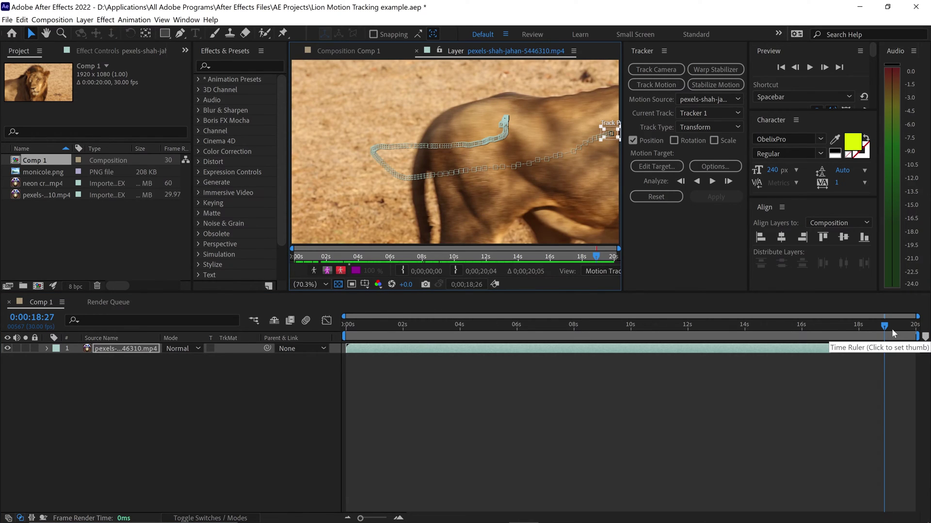
pyautogui.click(853, 330)
pyautogui.moveTo(854, 330); pyautogui.dragTo(433, 331)
pyautogui.press('Home')
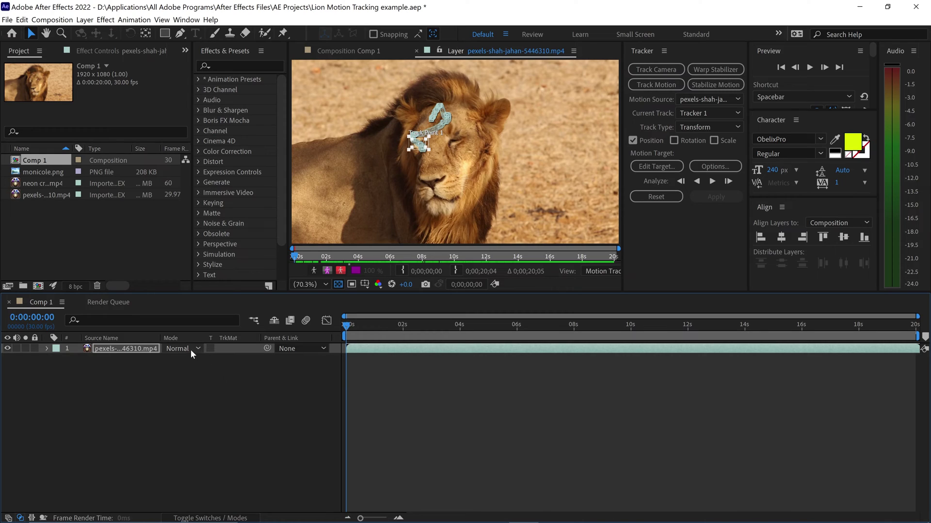
# Add a New > Null Object layer from the timeline's context menu, creating Null 1.
pyautogui.rightClick(177, 363)
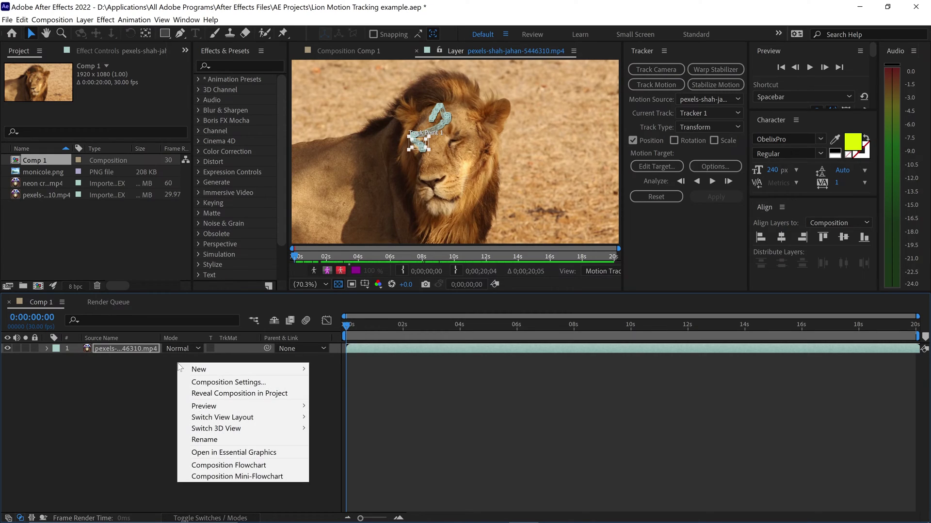
pyautogui.moveTo(192, 370)
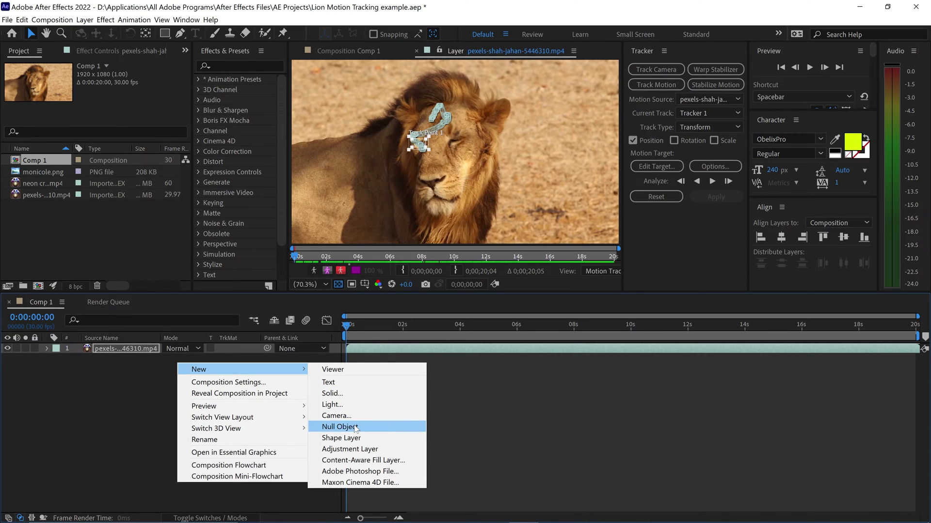
pyautogui.click(339, 427)
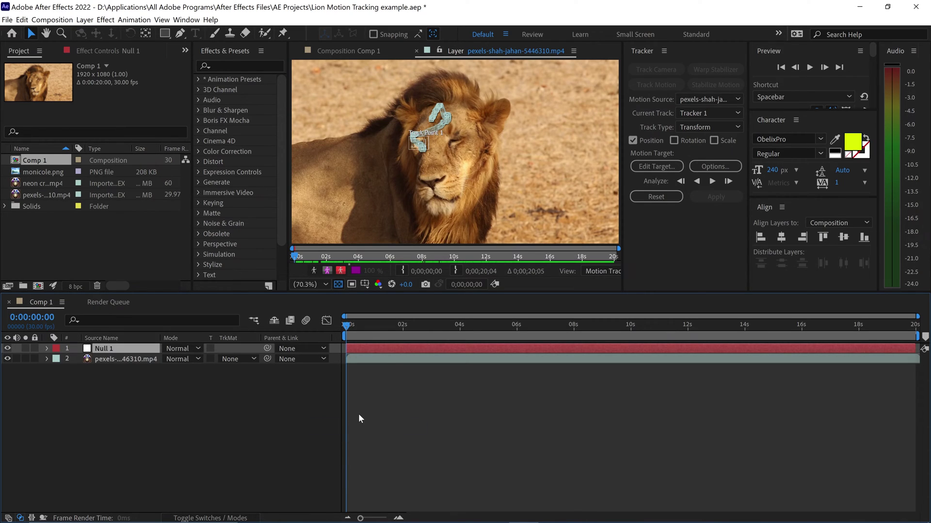
# Move Null 1 below the lion video layer and set it as the tracker's motion target.
pyautogui.moveTo(153, 349); pyautogui.dragTo(148, 367)
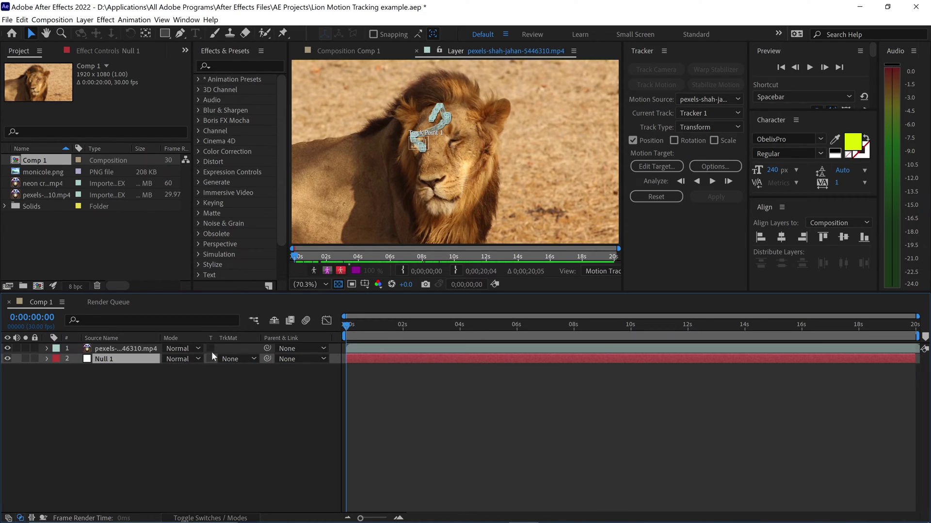
pyautogui.click(656, 166)
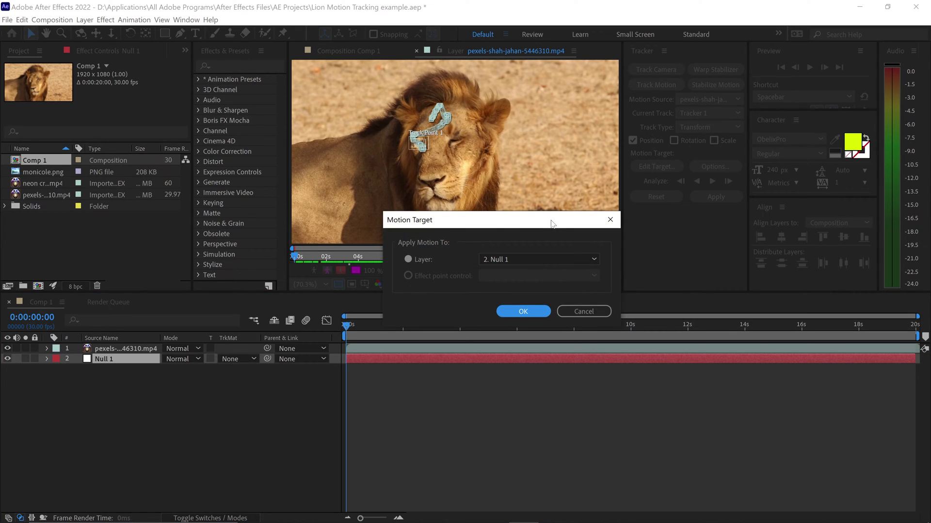
pyautogui.click(504, 259)
pyautogui.click(494, 281)
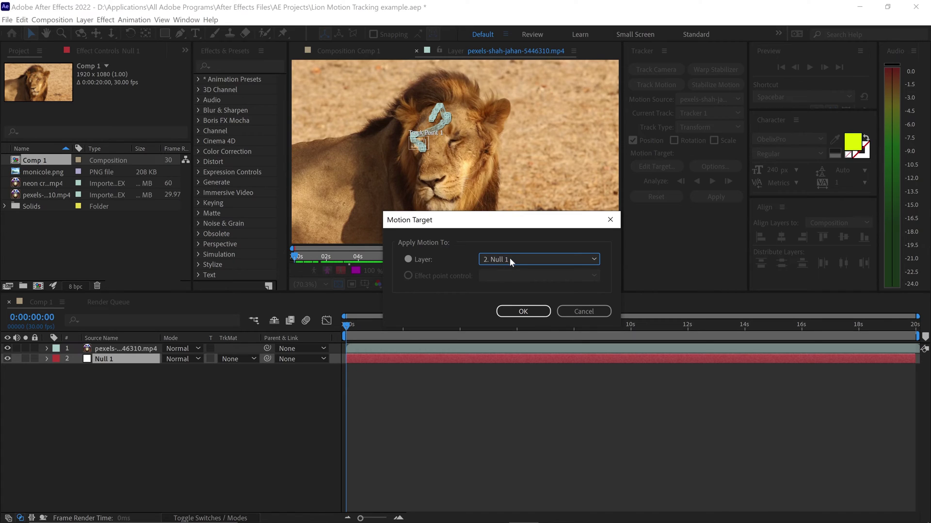
pyautogui.click(536, 312)
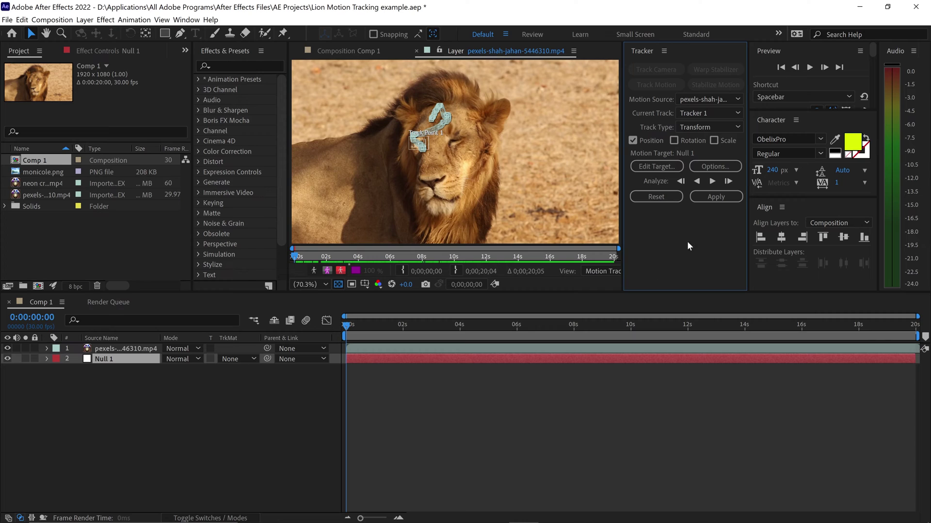
# Apply the eye track to Null 1 in X and Y dimensions.
pyautogui.click(719, 197)
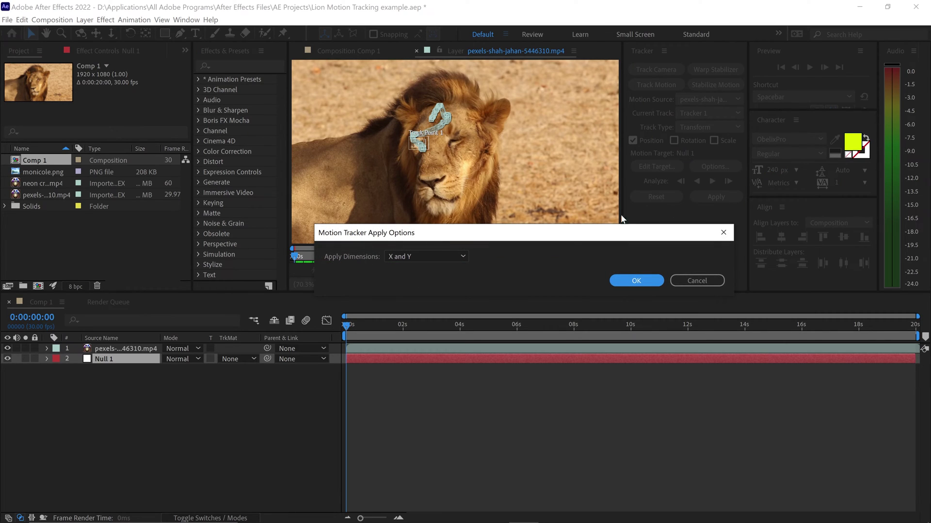
pyautogui.click(427, 258)
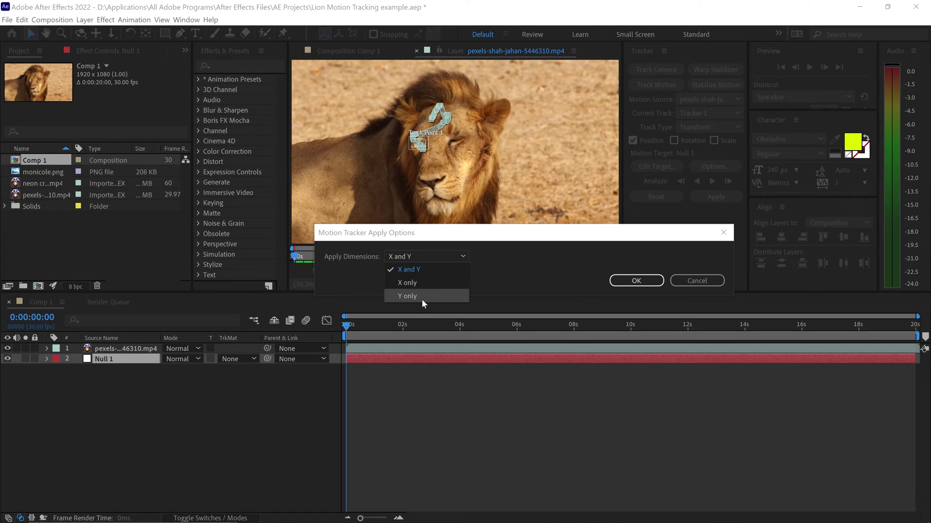
pyautogui.click(413, 271)
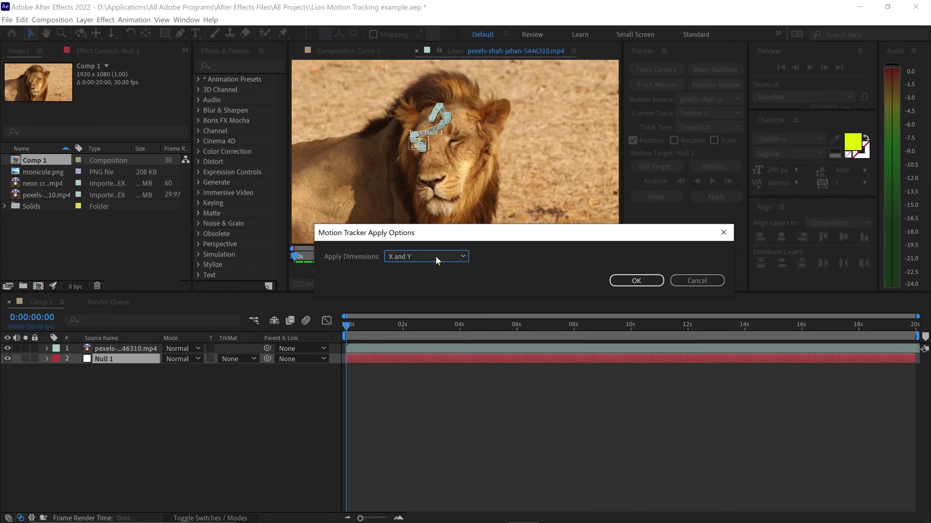
pyautogui.click(630, 281)
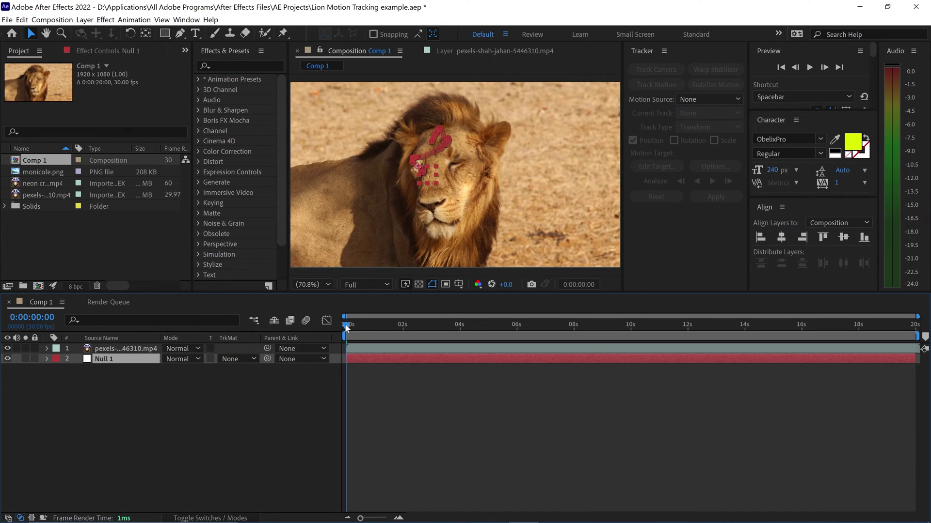
# Create a 'Hello' text layer in a text box beside the lion's head.
pyautogui.moveTo(345, 324)
pyautogui.mouseDown()
pyautogui.moveTo(396, 330)
pyautogui.moveTo(330, 319)
pyautogui.mouseUp()
pyautogui.click(202, 34)
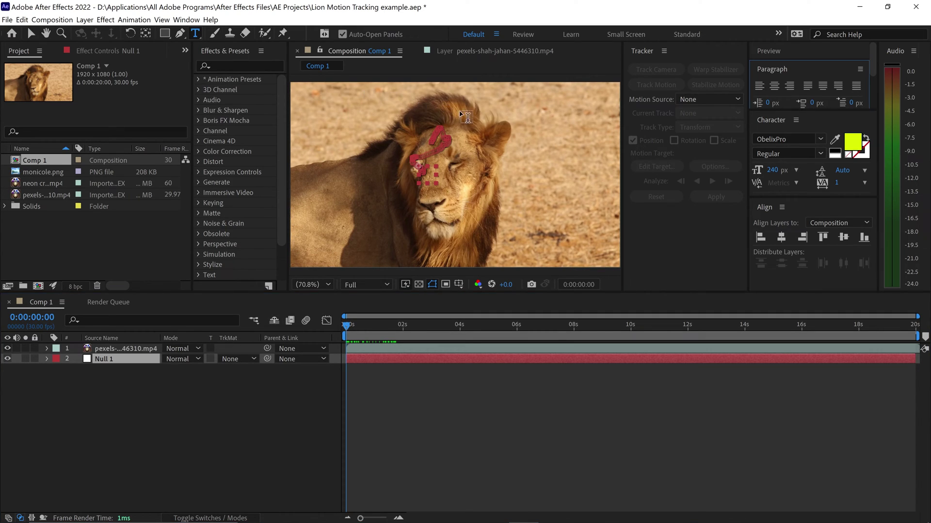
pyautogui.moveTo(475, 111); pyautogui.dragTo(616, 193)
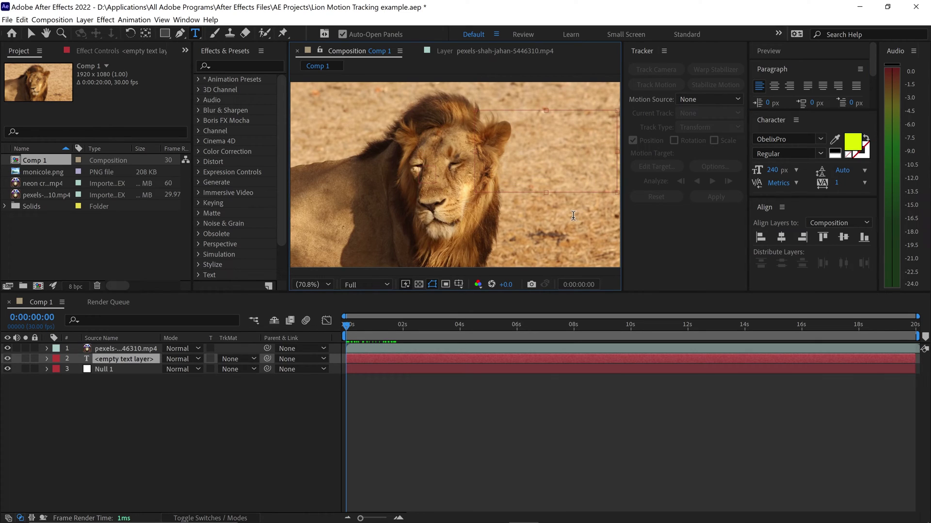
pyautogui.write('Hello')
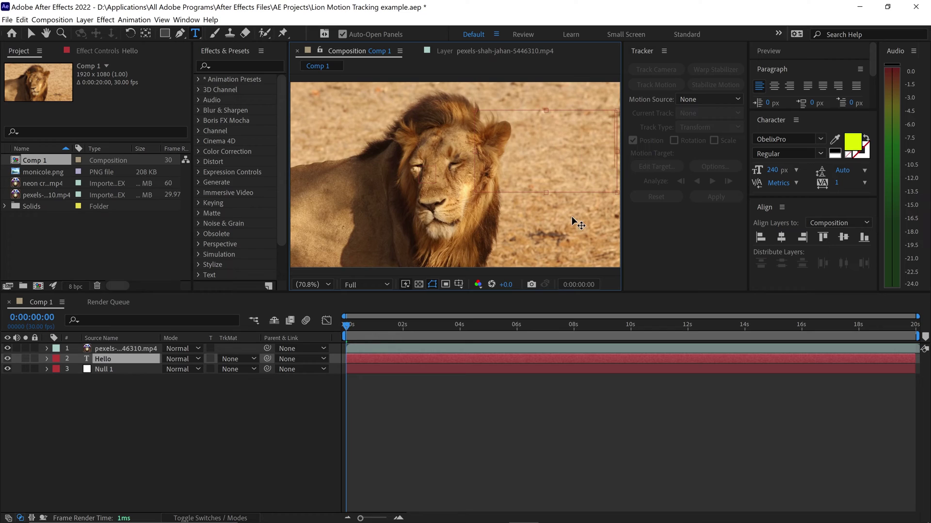
pyautogui.hotkey('ctrl', 'shift', ']')
pyautogui.moveTo(616, 193); pyautogui.dragTo(616, 152)
pyautogui.click(31, 35)
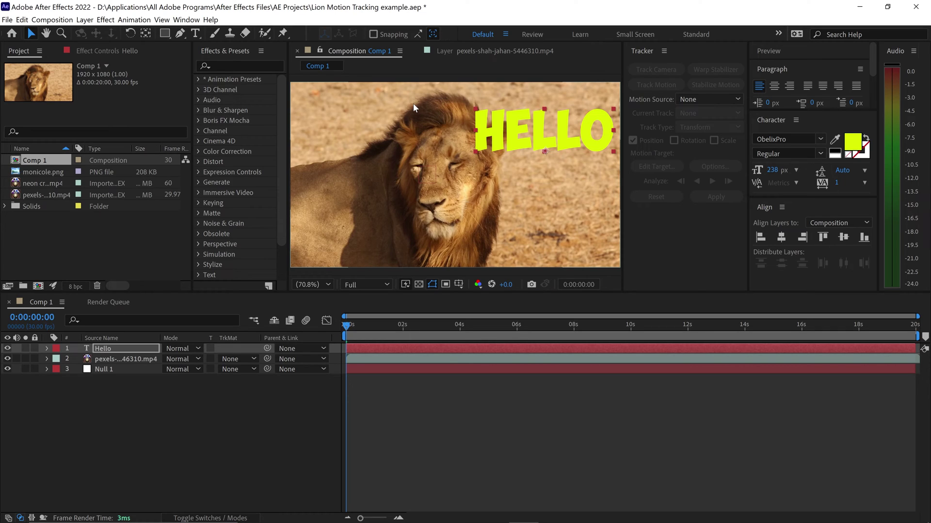
# Centre the text's anchor point, rotate it to -10°, and nudge it into place.
pyautogui.hotkey('ctrl', 'alt', 'Home')
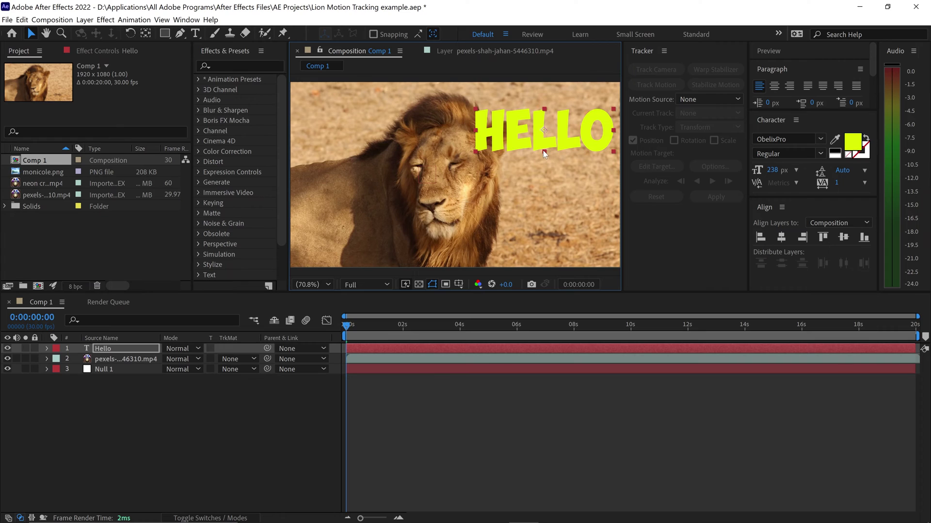
pyautogui.moveTo(536, 147)
pyautogui.mouseDown()
pyautogui.moveTo(524, 149)
pyautogui.moveTo(530, 131)
pyautogui.moveTo(543, 142)
pyautogui.mouseUp()
pyautogui.press('r')
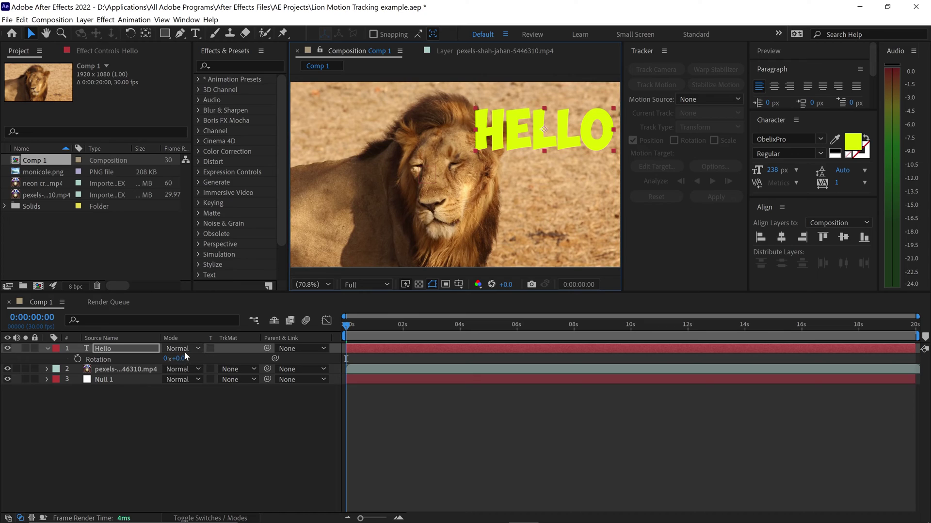
pyautogui.moveTo(182, 357); pyautogui.dragTo(165, 358)
pyautogui.moveTo(525, 144); pyautogui.dragTo(519, 142)
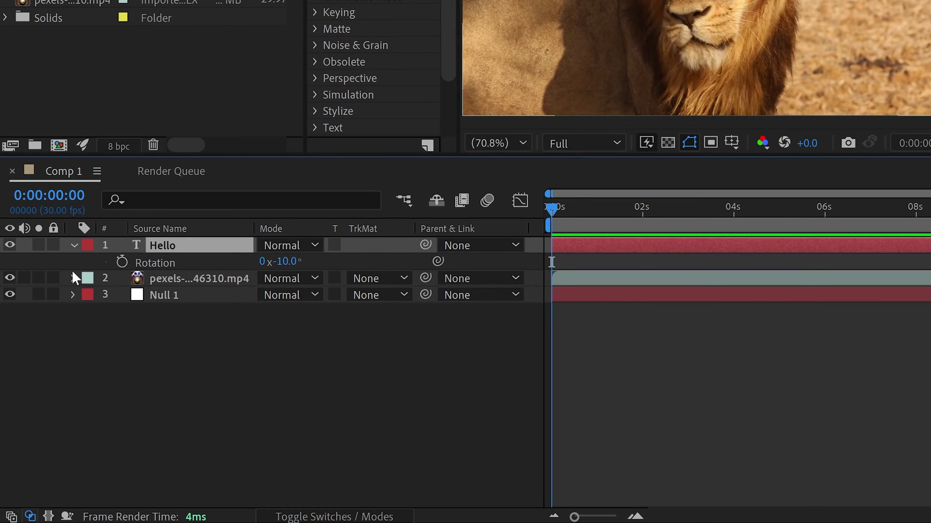
# Parent the Hello layer to Null 1 and scrub the clip to confirm it tracks the lion.
pyautogui.click(71, 245)
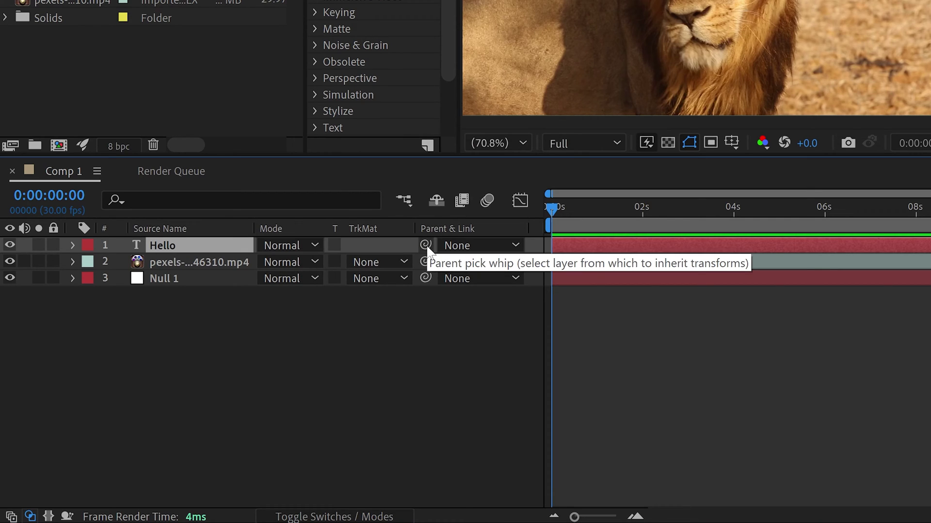
pyautogui.moveTo(426, 245); pyautogui.dragTo(179, 281)
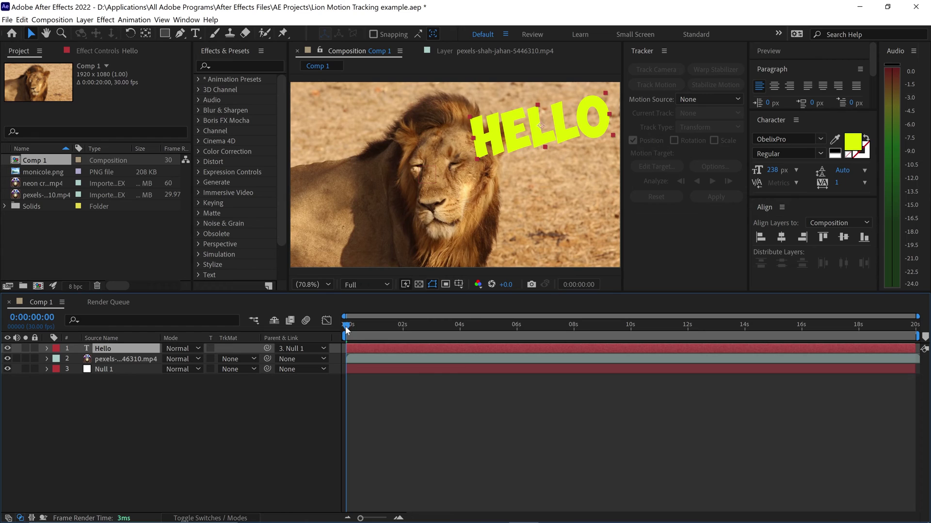
pyautogui.moveTo(345, 327); pyautogui.dragTo(393, 362)
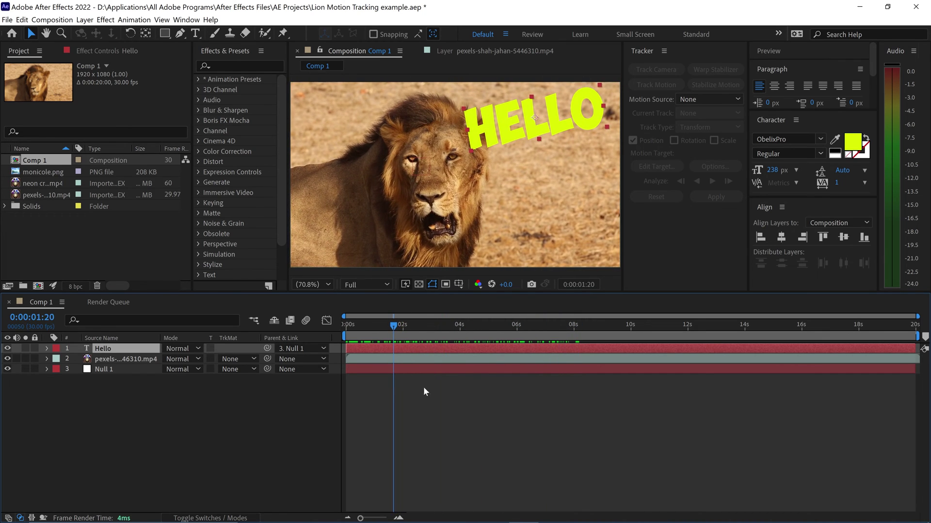
pyautogui.moveTo(427, 325); pyautogui.dragTo(336, 316)
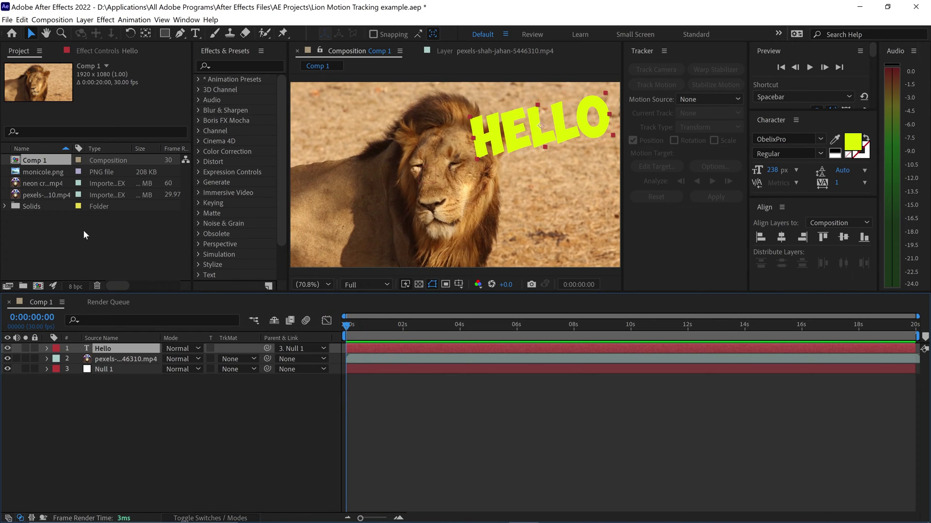
# Add monicole.png to the composition and reduce its scale.
pyautogui.moveTo(40, 171); pyautogui.dragTo(104, 353)
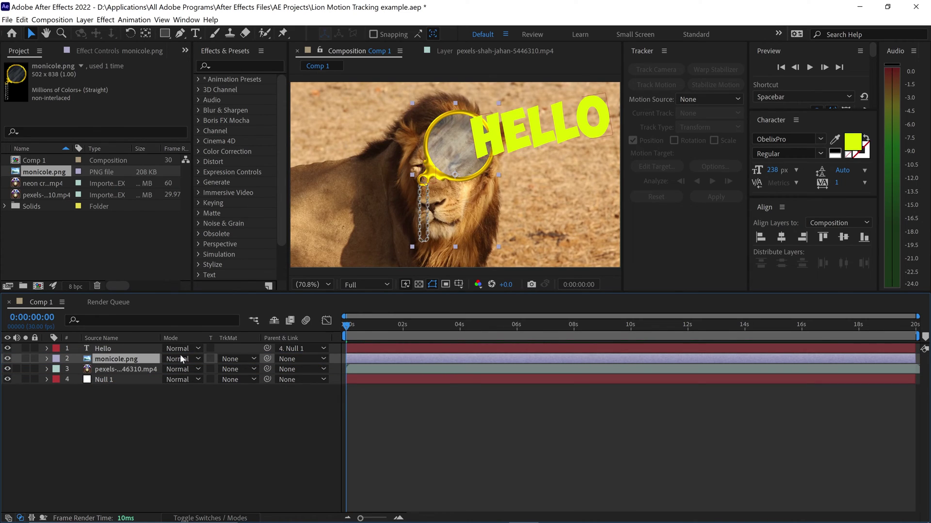
pyautogui.press('s')
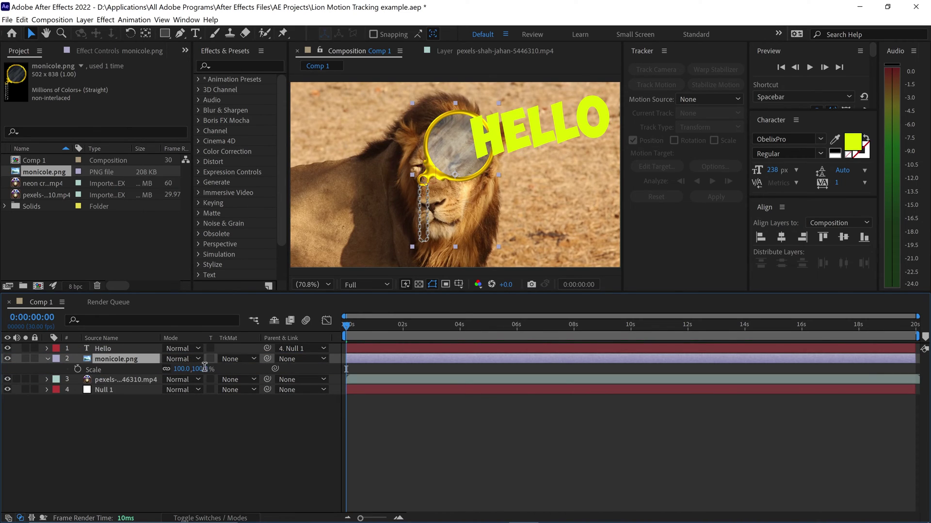
pyautogui.click(204, 368)
pyautogui.write('30')
pyautogui.click(216, 441)
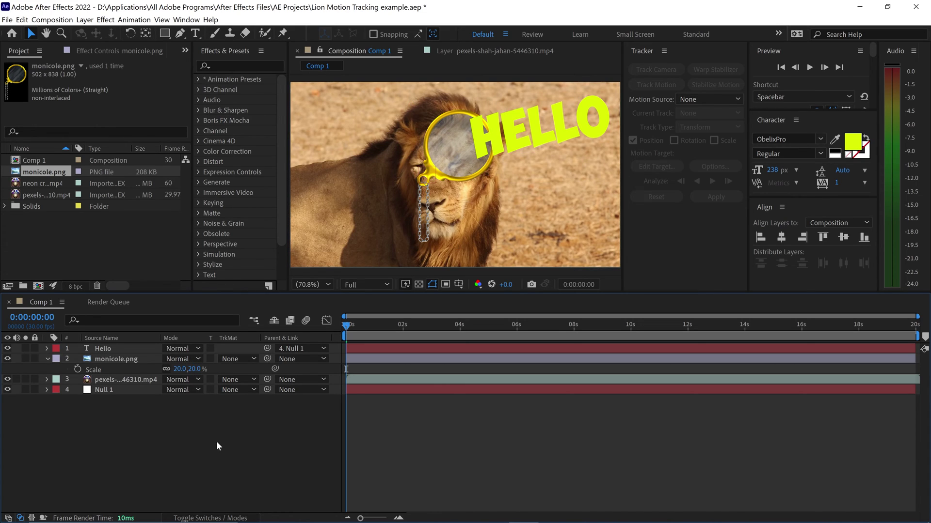
# Place the monocle over the lion's eye, parent it to Null 1, and scrub to verify.
pyautogui.click(127, 359)
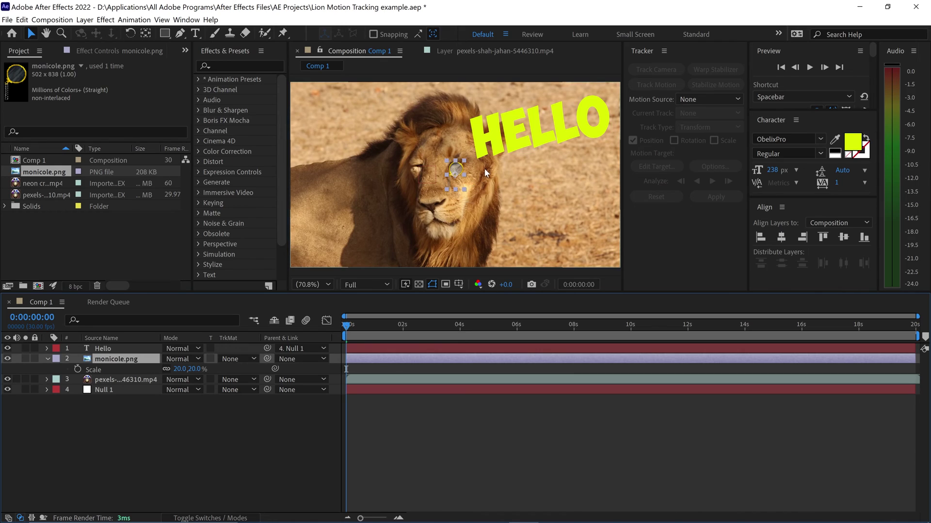
pyautogui.click(456, 169)
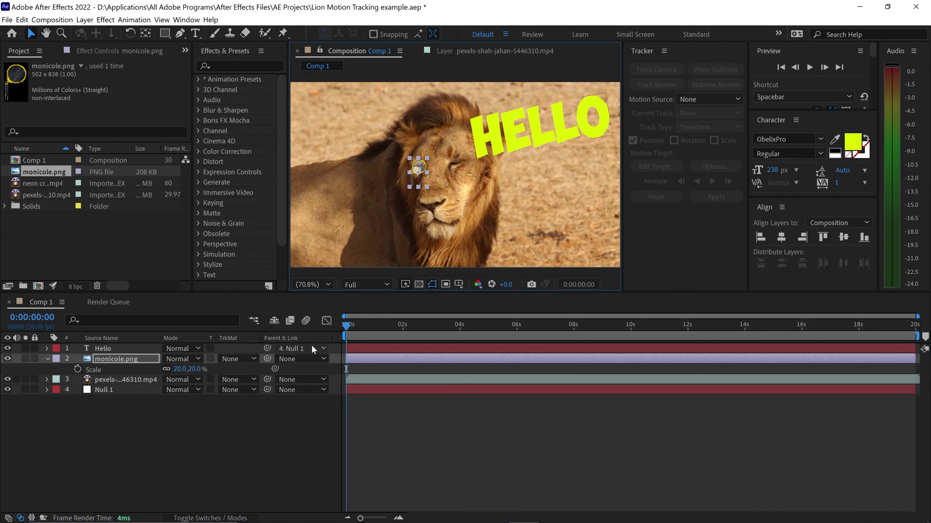
pyautogui.moveTo(269, 358); pyautogui.dragTo(123, 392)
pyautogui.click(144, 401)
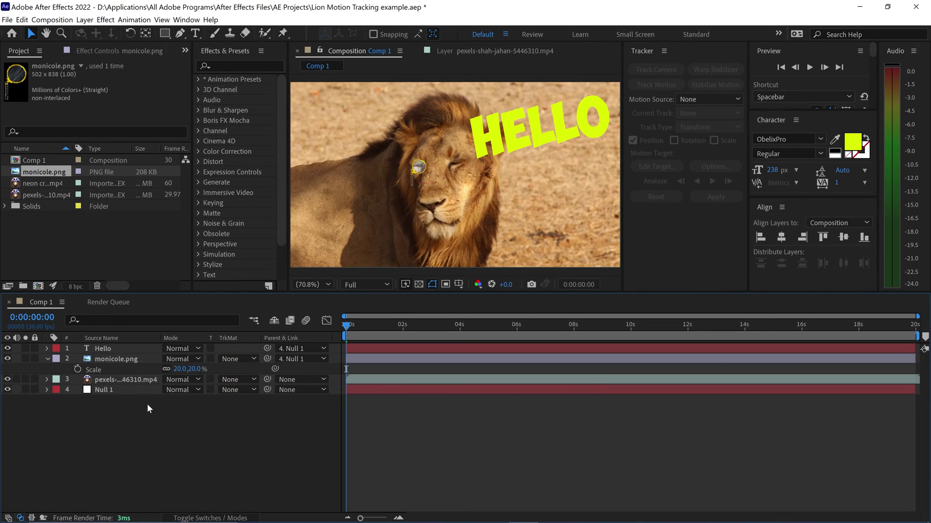
pyautogui.moveTo(348, 327); pyautogui.dragTo(479, 332)
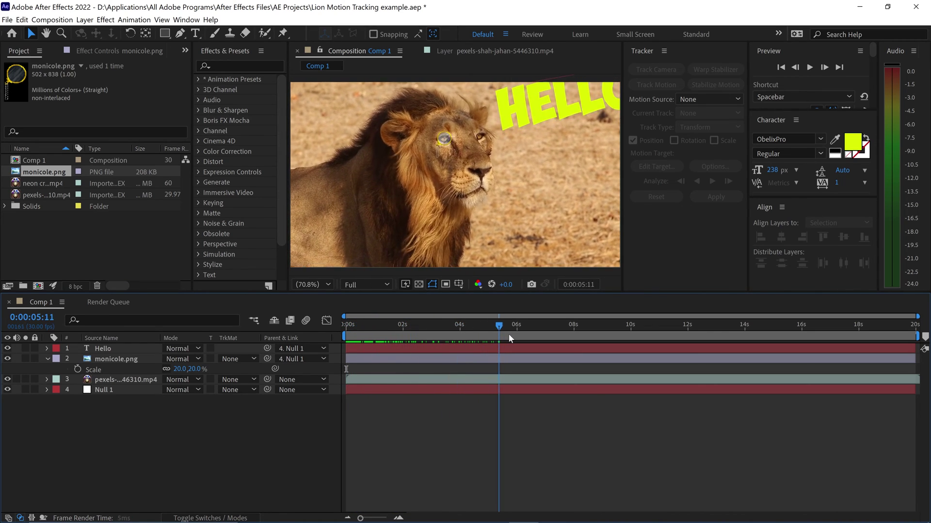
pyautogui.press('space')
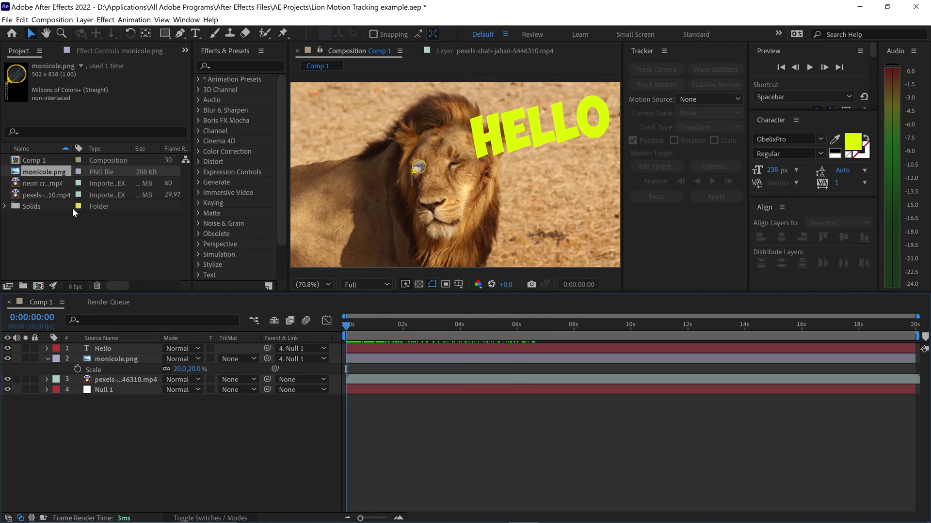
# Add neon crown.mp4 to the composition with the Add blend mode and preview it.
pyautogui.click(44, 197)
pyautogui.click(52, 185)
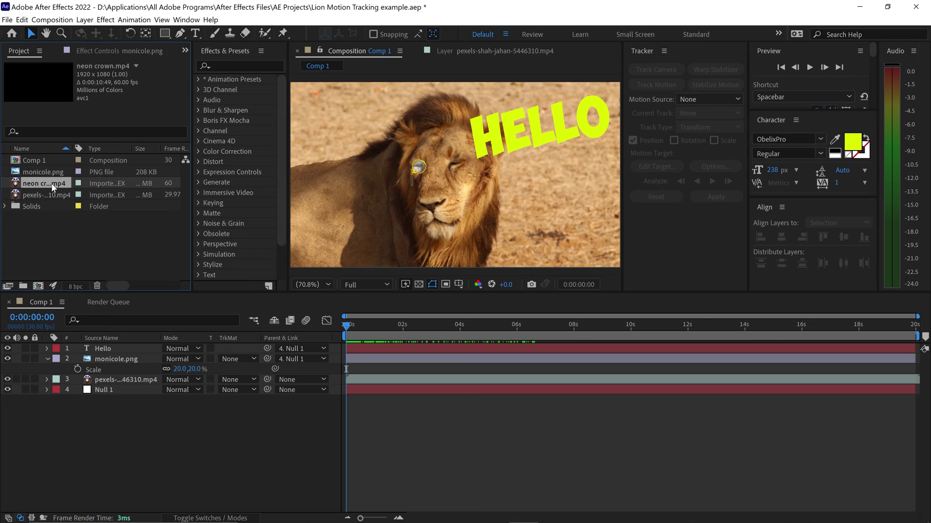
pyautogui.moveTo(52, 187); pyautogui.dragTo(110, 343)
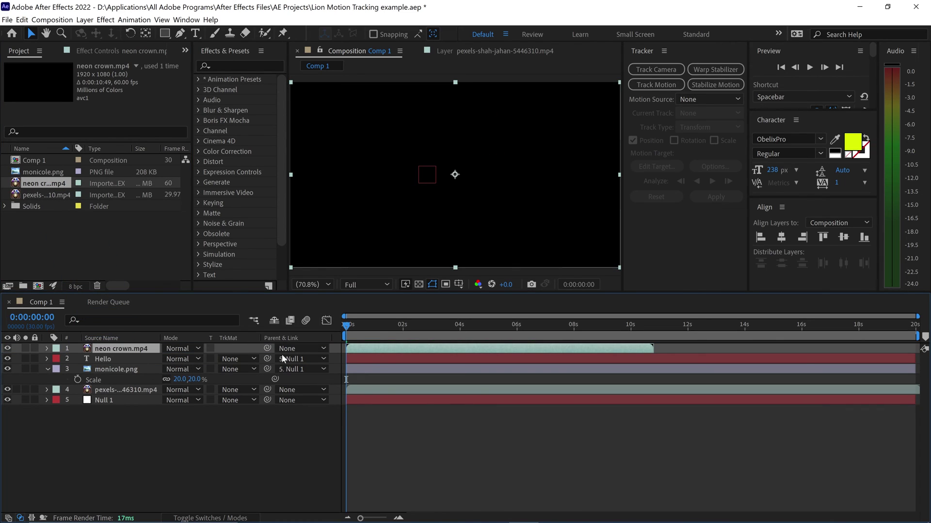
pyautogui.click(184, 348)
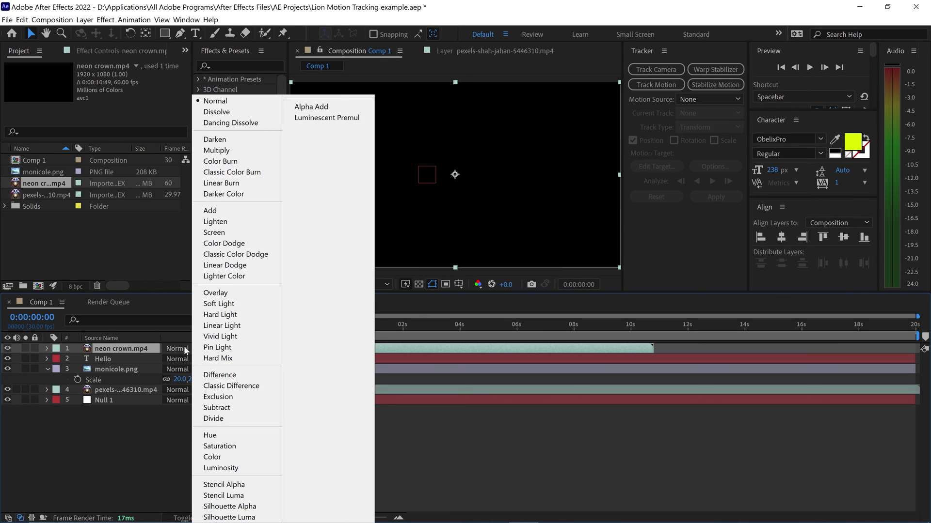
pyautogui.click(212, 212)
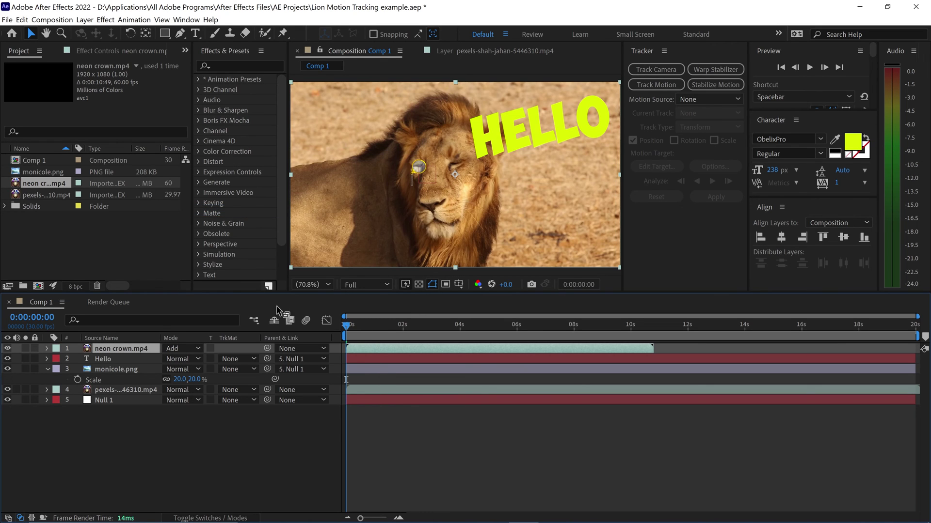
pyautogui.press('space')
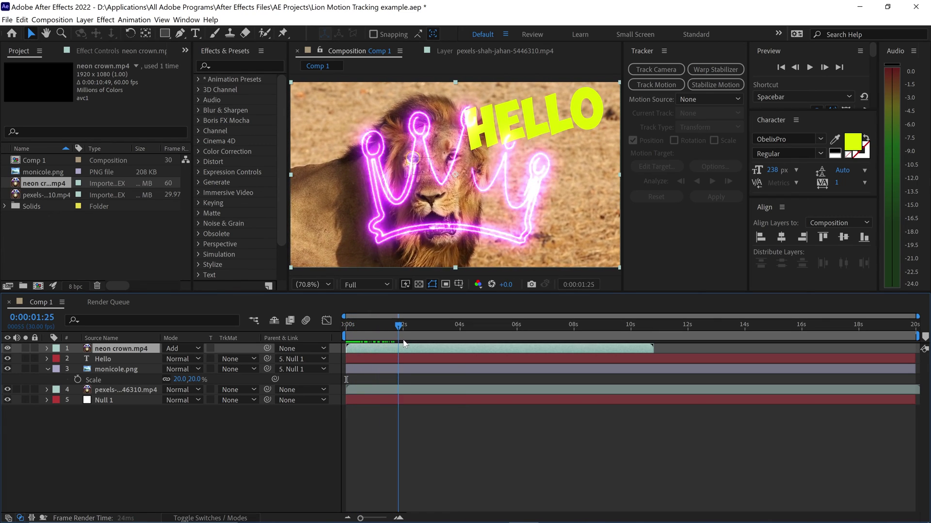
pyautogui.press('space')
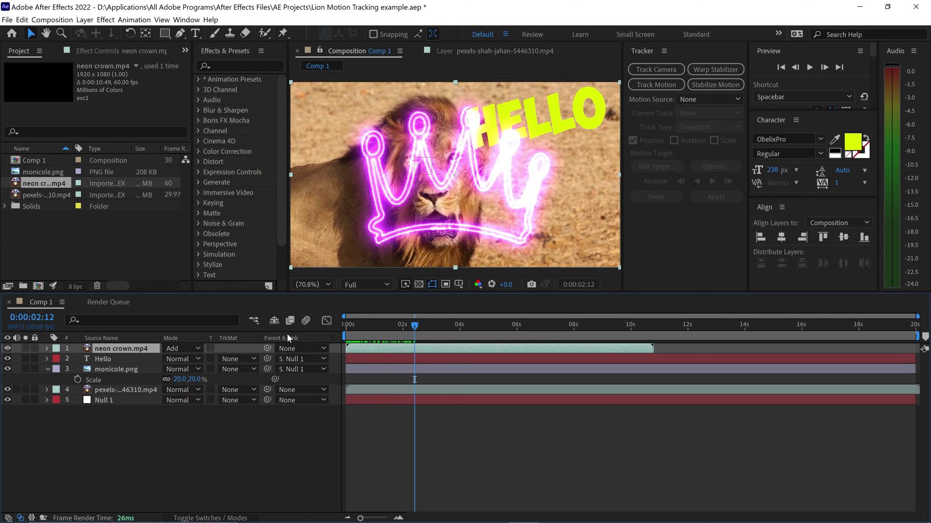
# Scale the crown to 30%, move it onto the lion's head, and rotate it -5°.
pyautogui.press('s')
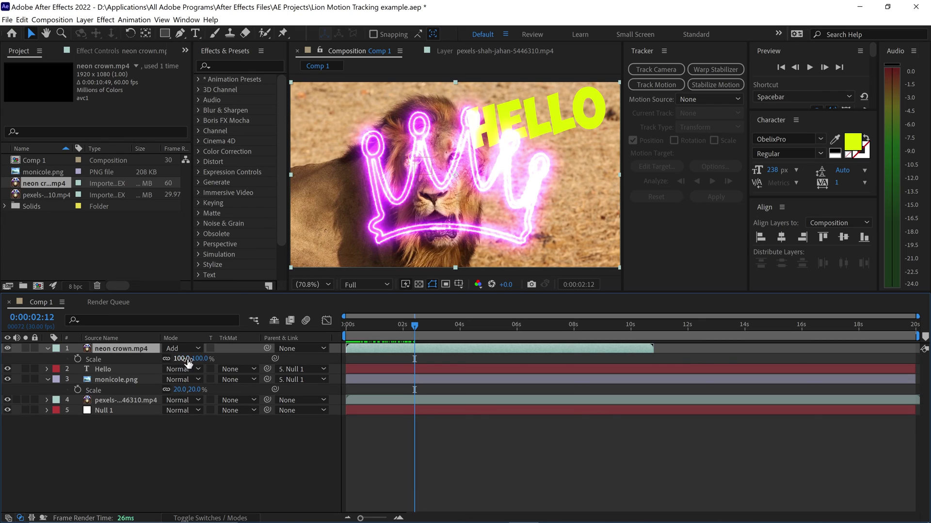
pyautogui.click(200, 359)
pyautogui.write('30')
pyautogui.click(205, 443)
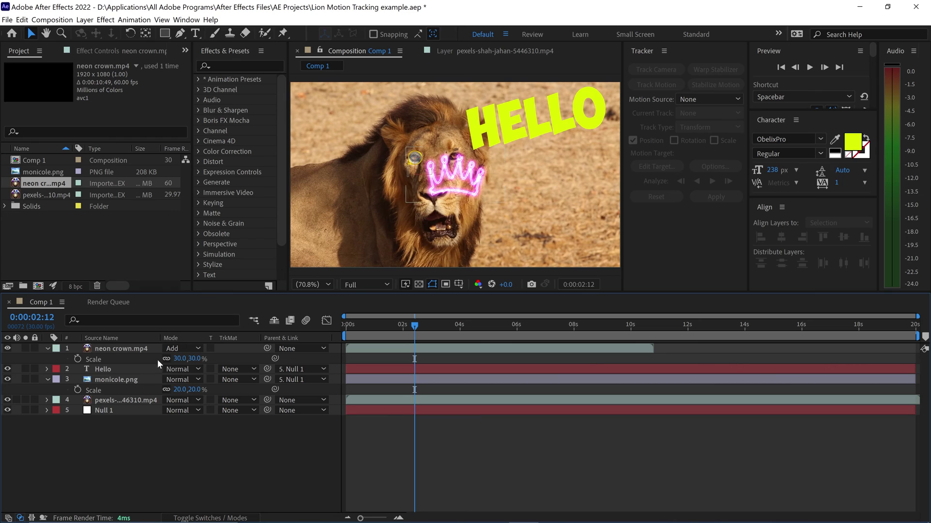
pyautogui.click(478, 188)
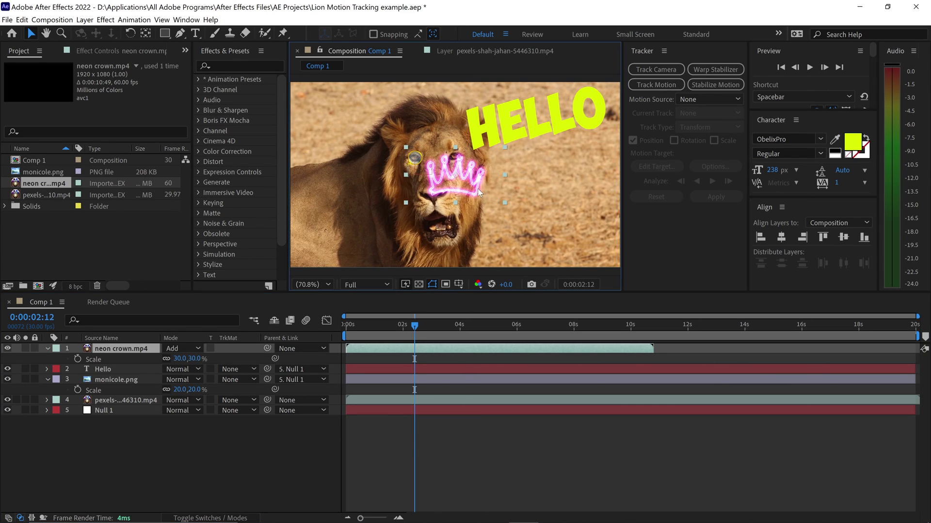
pyautogui.moveTo(478, 188); pyautogui.dragTo(463, 121)
pyautogui.write('r-5')
pyautogui.click(301, 363)
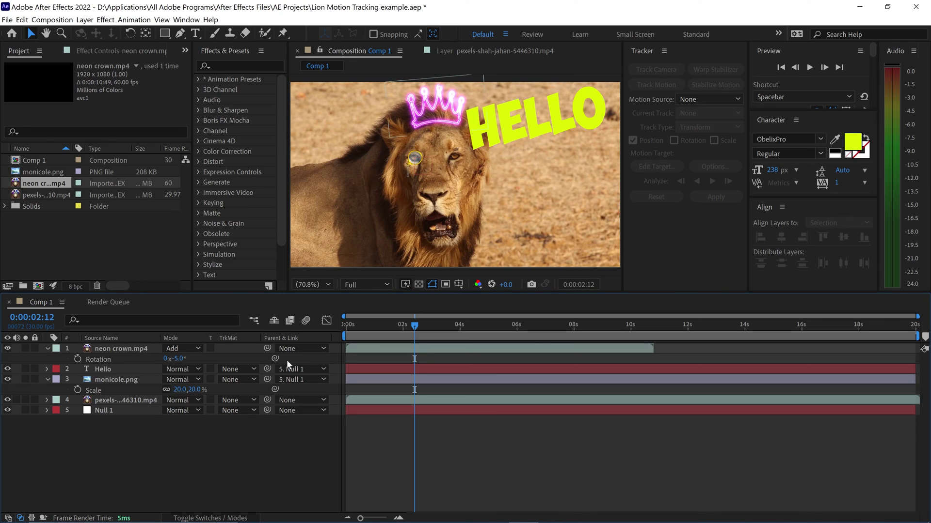
# Parent the crown to Null 1, collapse the layer properties, and return to the clip start.
pyautogui.moveTo(267, 347); pyautogui.dragTo(115, 411)
pyautogui.click(48, 349)
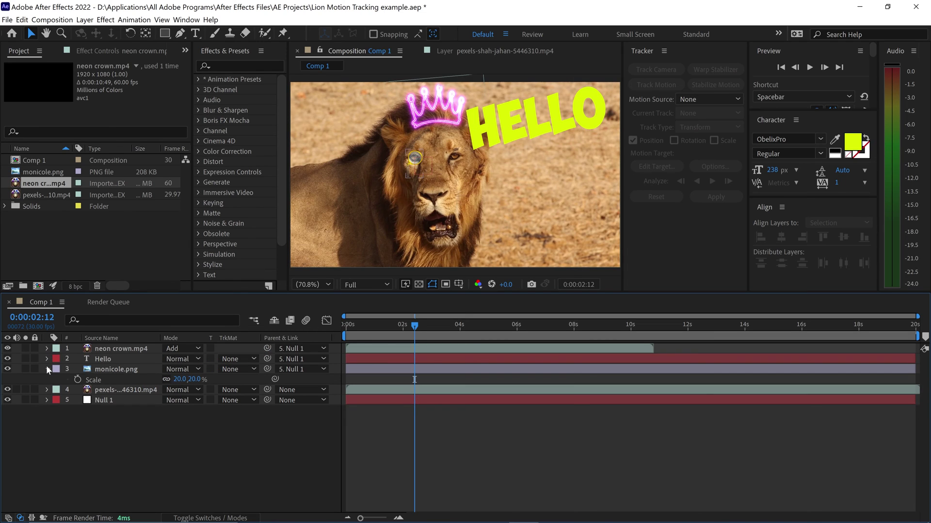
pyautogui.click(46, 369)
pyautogui.moveTo(423, 326); pyautogui.dragTo(326, 345)
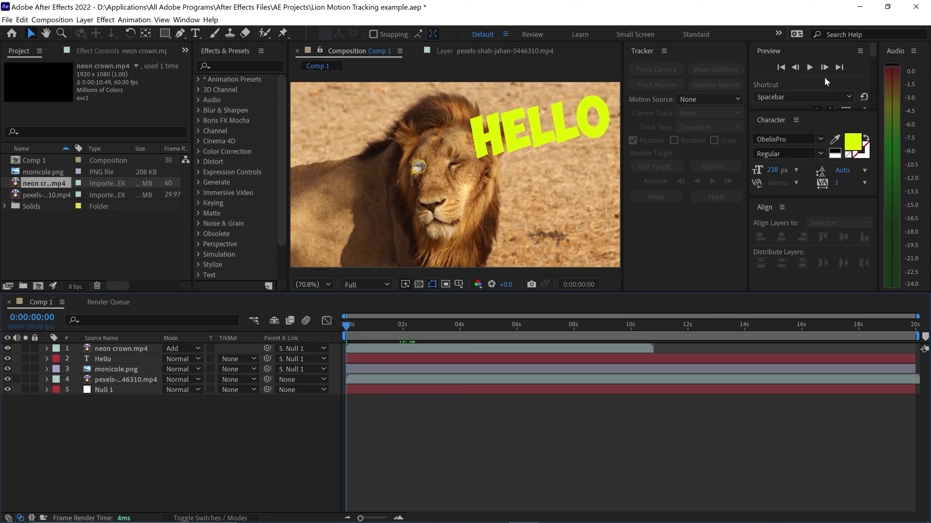
pyautogui.click(809, 67)
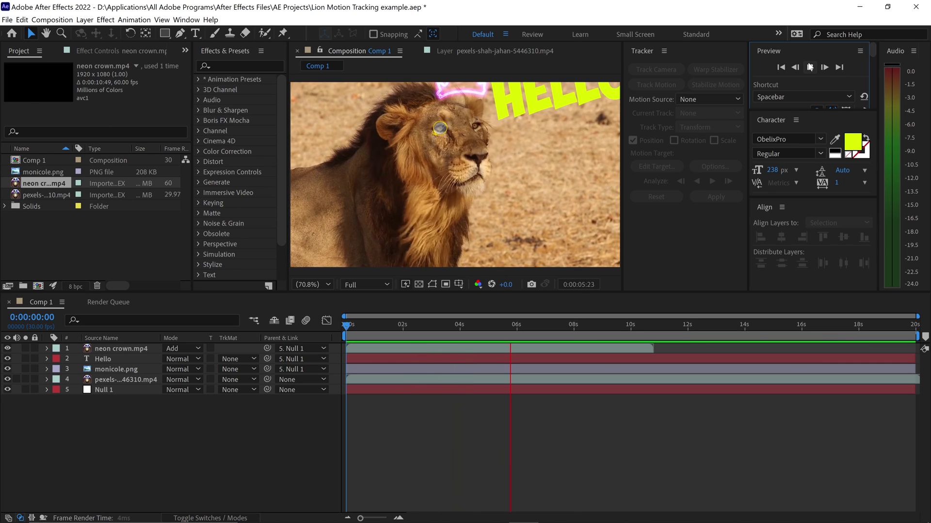
pyautogui.click(806, 68)
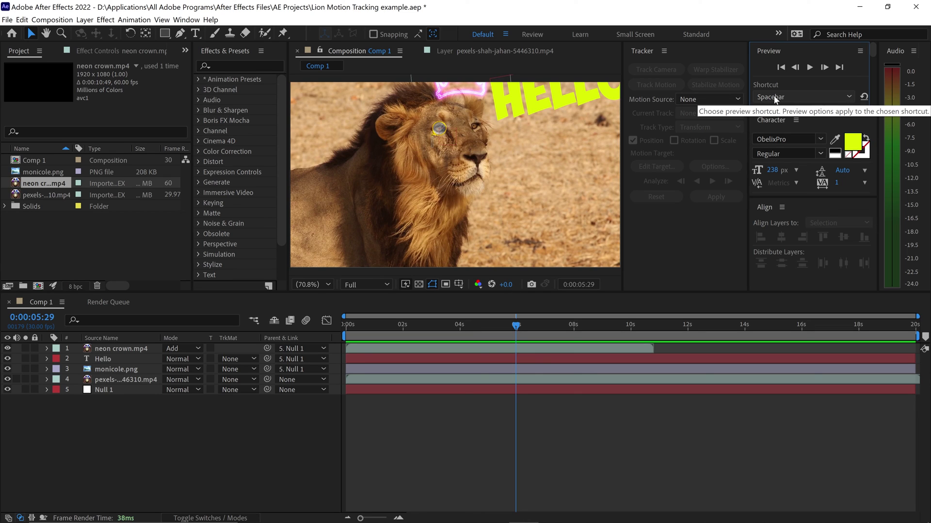
pyautogui.click(808, 67)
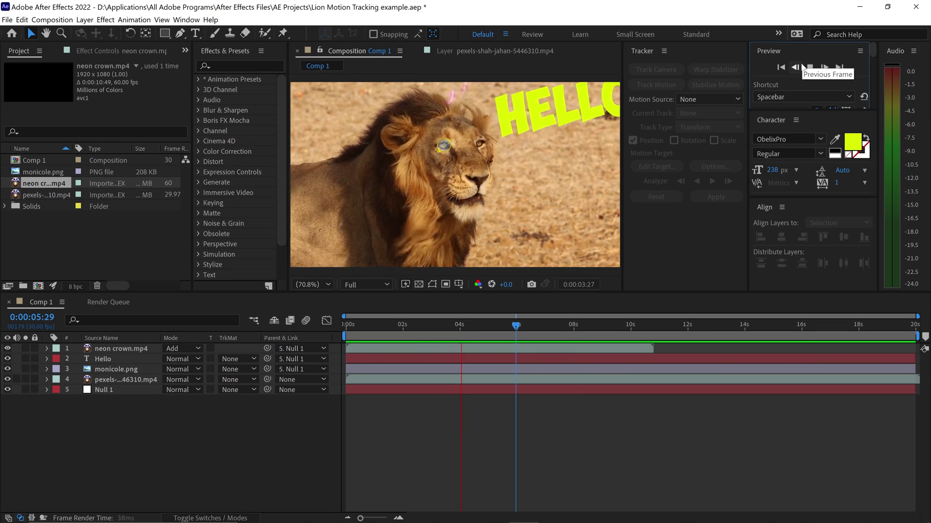